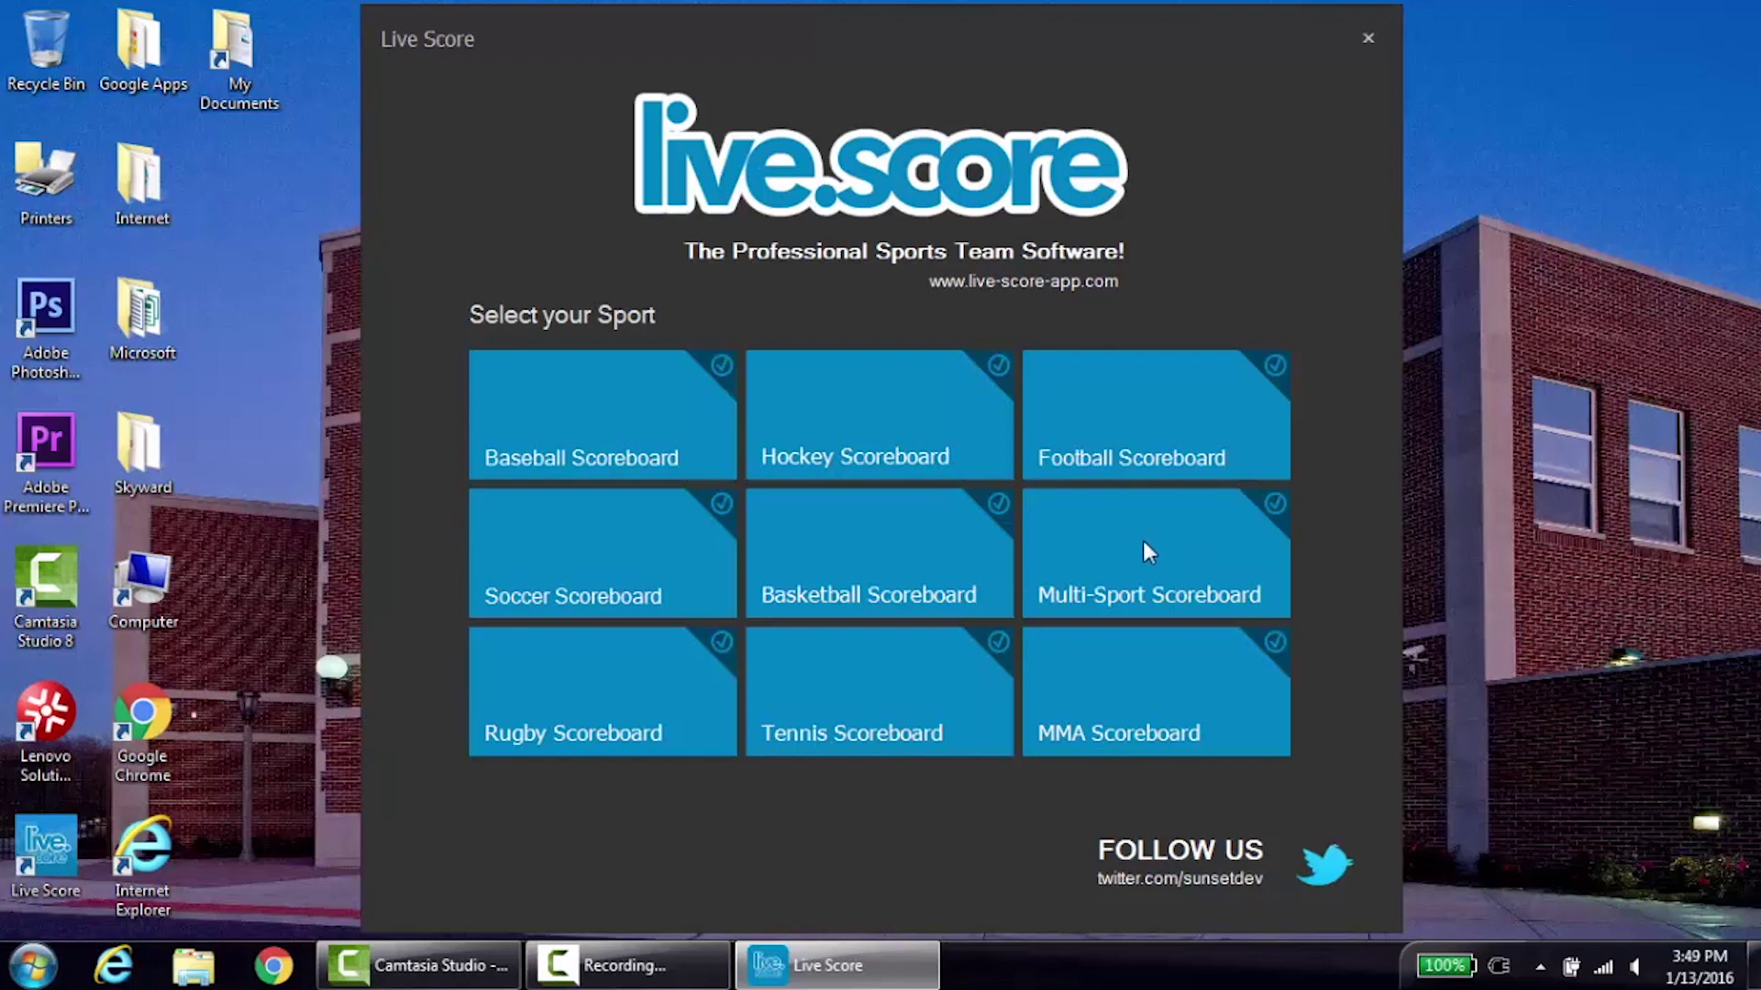
Launch the Basketball Scoreboard, opening the Bullfrogs vs Bulldogs board at 0–0 with a 12:00 clock.
{"action": "left_click", "coordinate": [882, 551]}
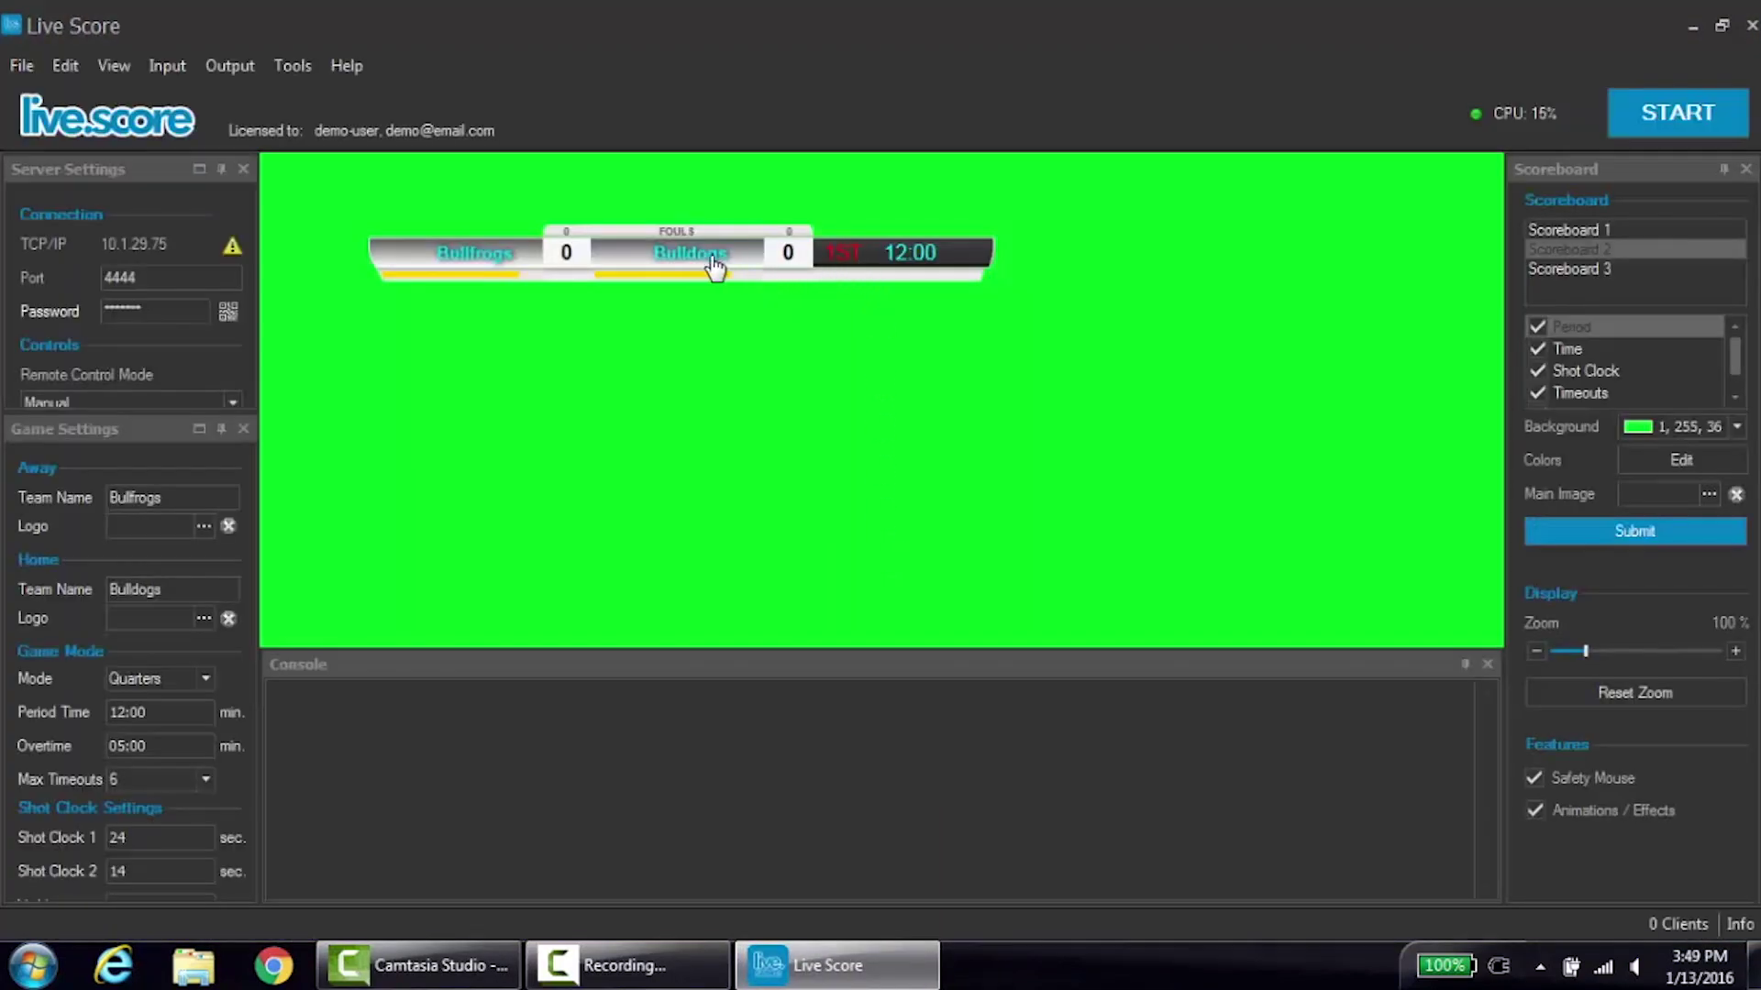
Move the scoreboard overlay to the centre of the green preview and give Server Settings more room.
{"action": "left_click_drag", "start_coordinate": [714, 268], "coordinate": [949, 447]}
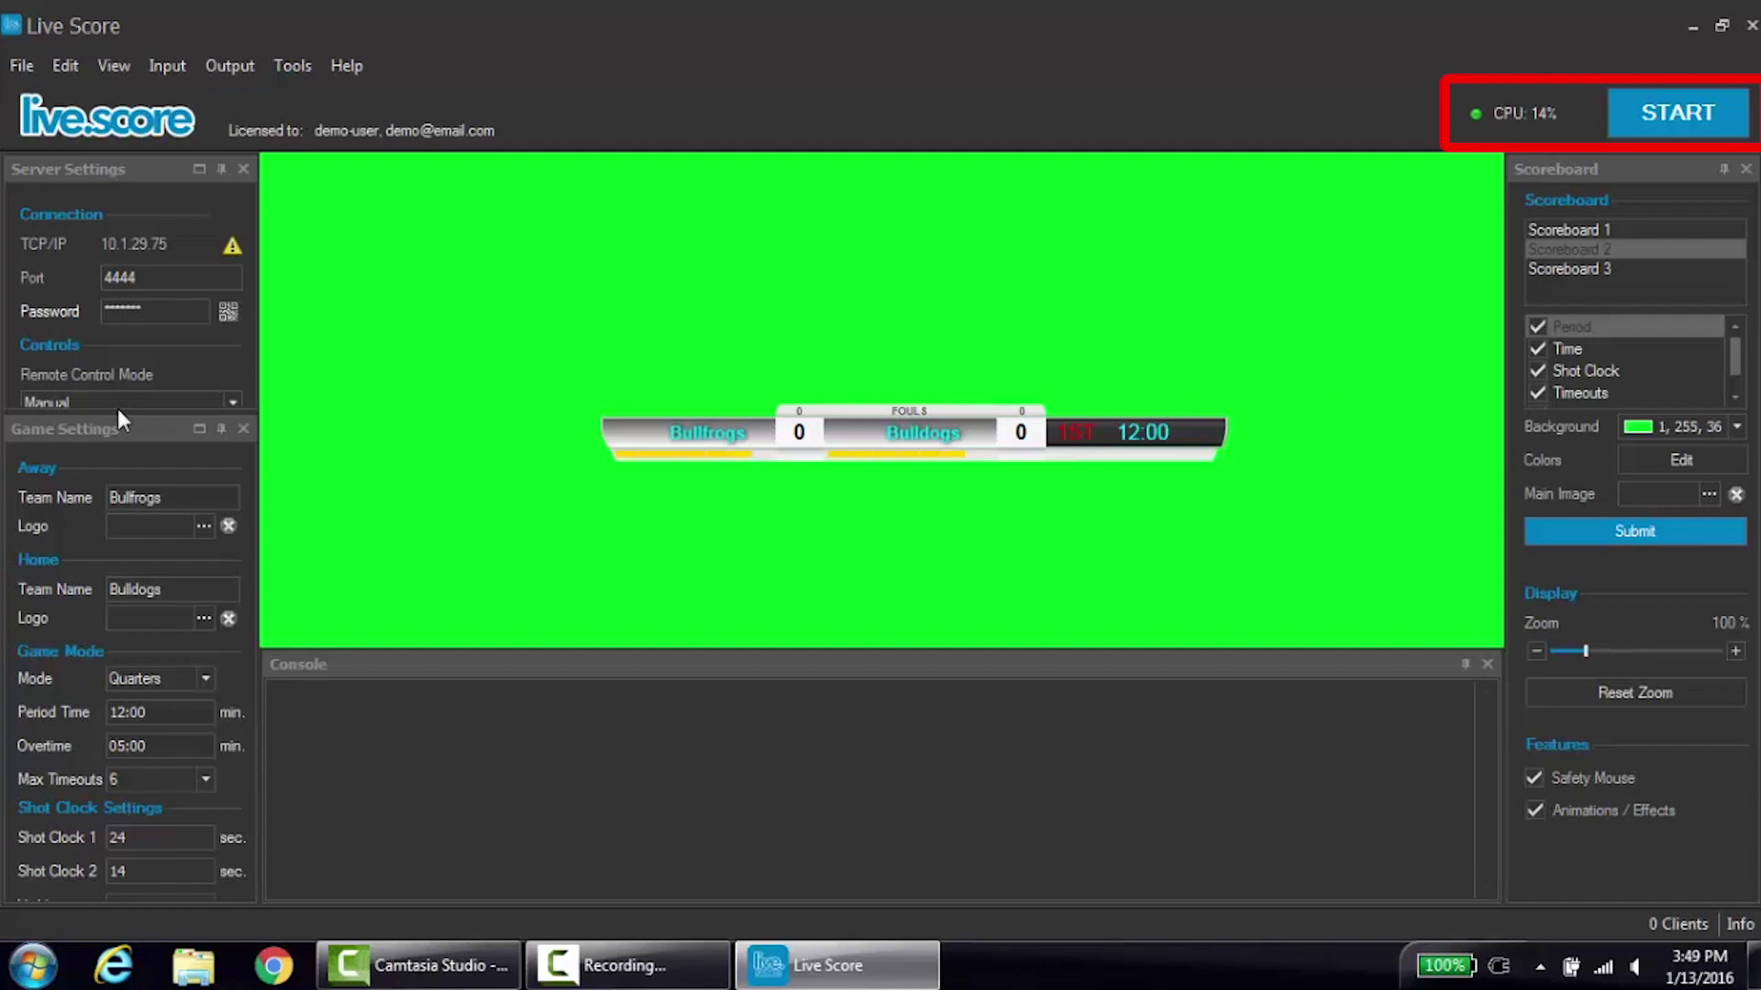
{"action": "left_click_drag", "start_coordinate": [118, 430], "coordinate": [110, 505]}
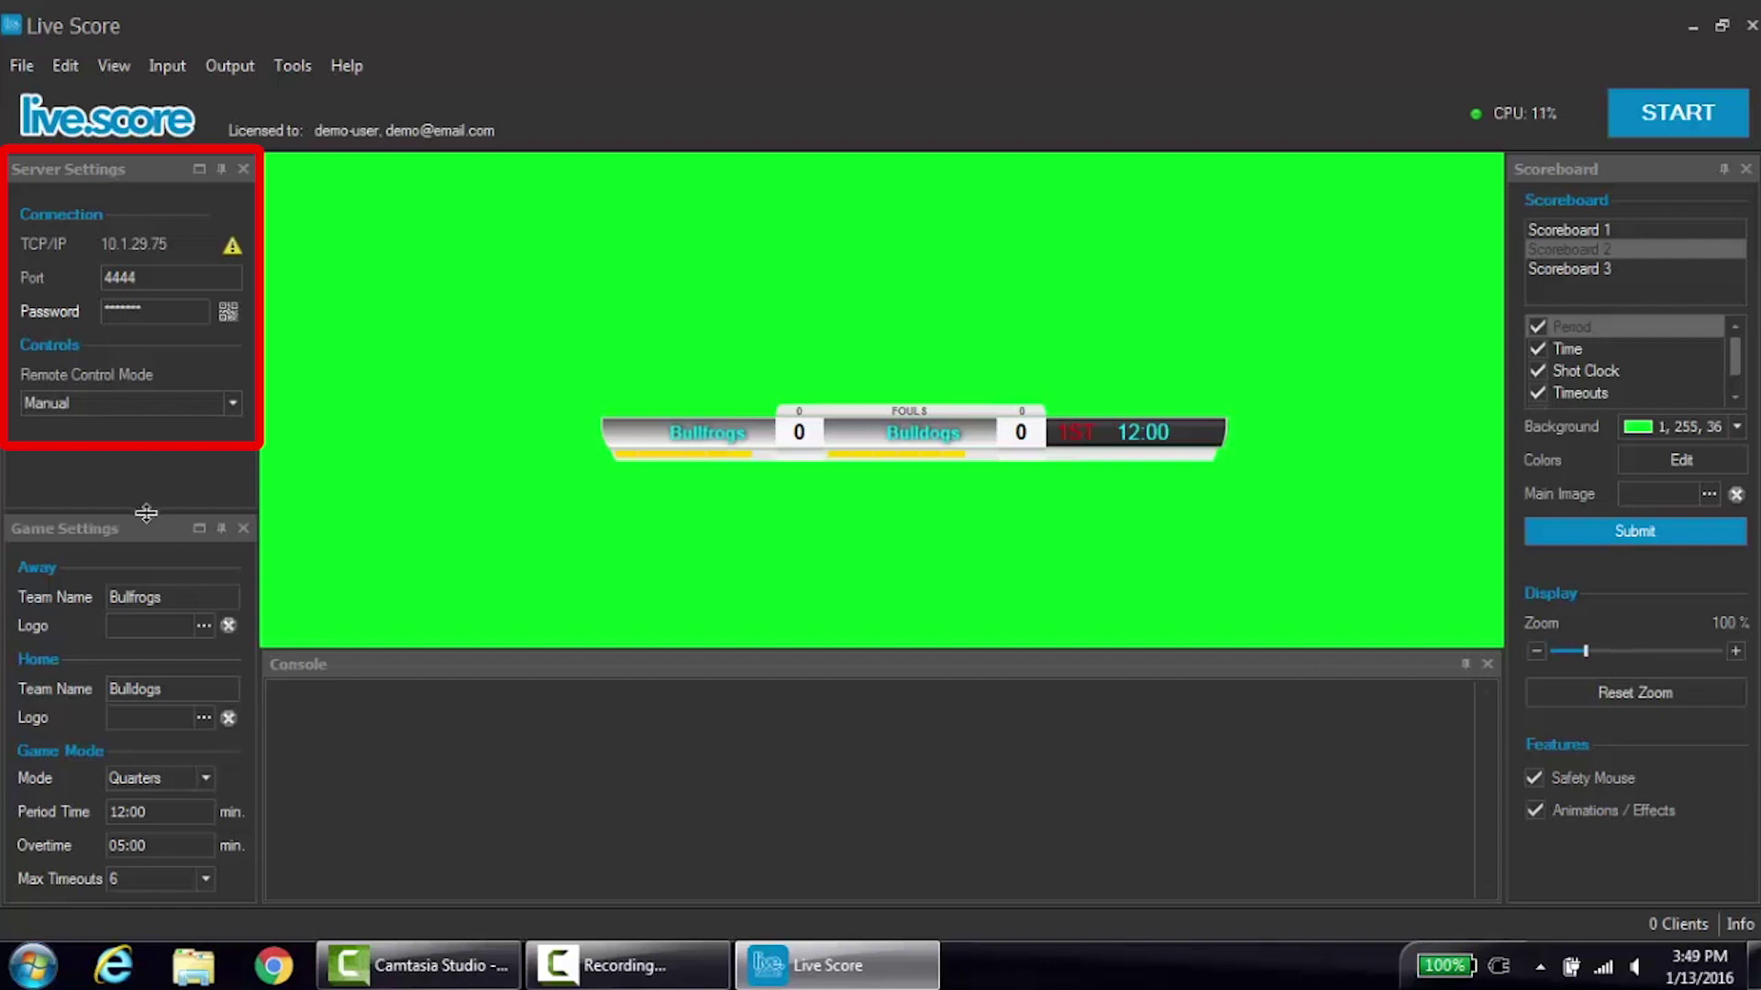
Drag the Game Settings splitter up to reveal the 24- and 14-second shot clock settings.
{"action": "left_click_drag", "start_coordinate": [147, 512], "coordinate": [155, 341]}
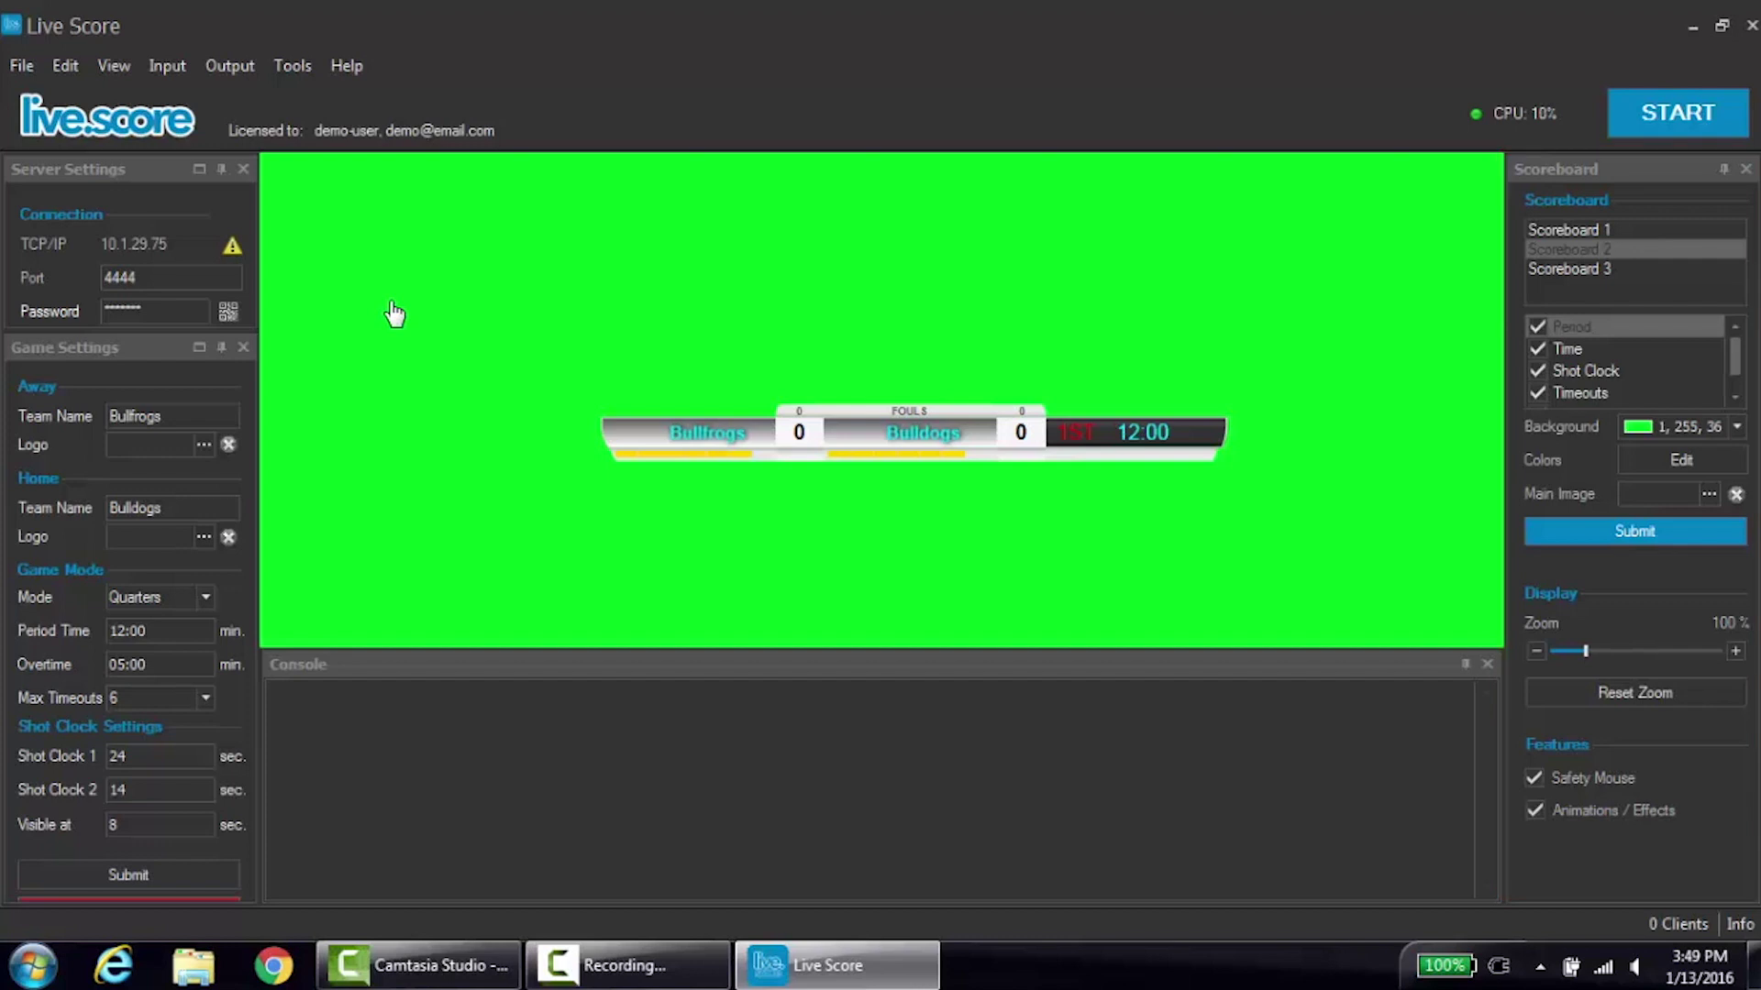
Replace the team names Bullfrogs and Bulldogs with Frogs and Dogs.
{"action": "left_click_drag", "start_coordinate": [128, 327], "coordinate": [137, 277]}
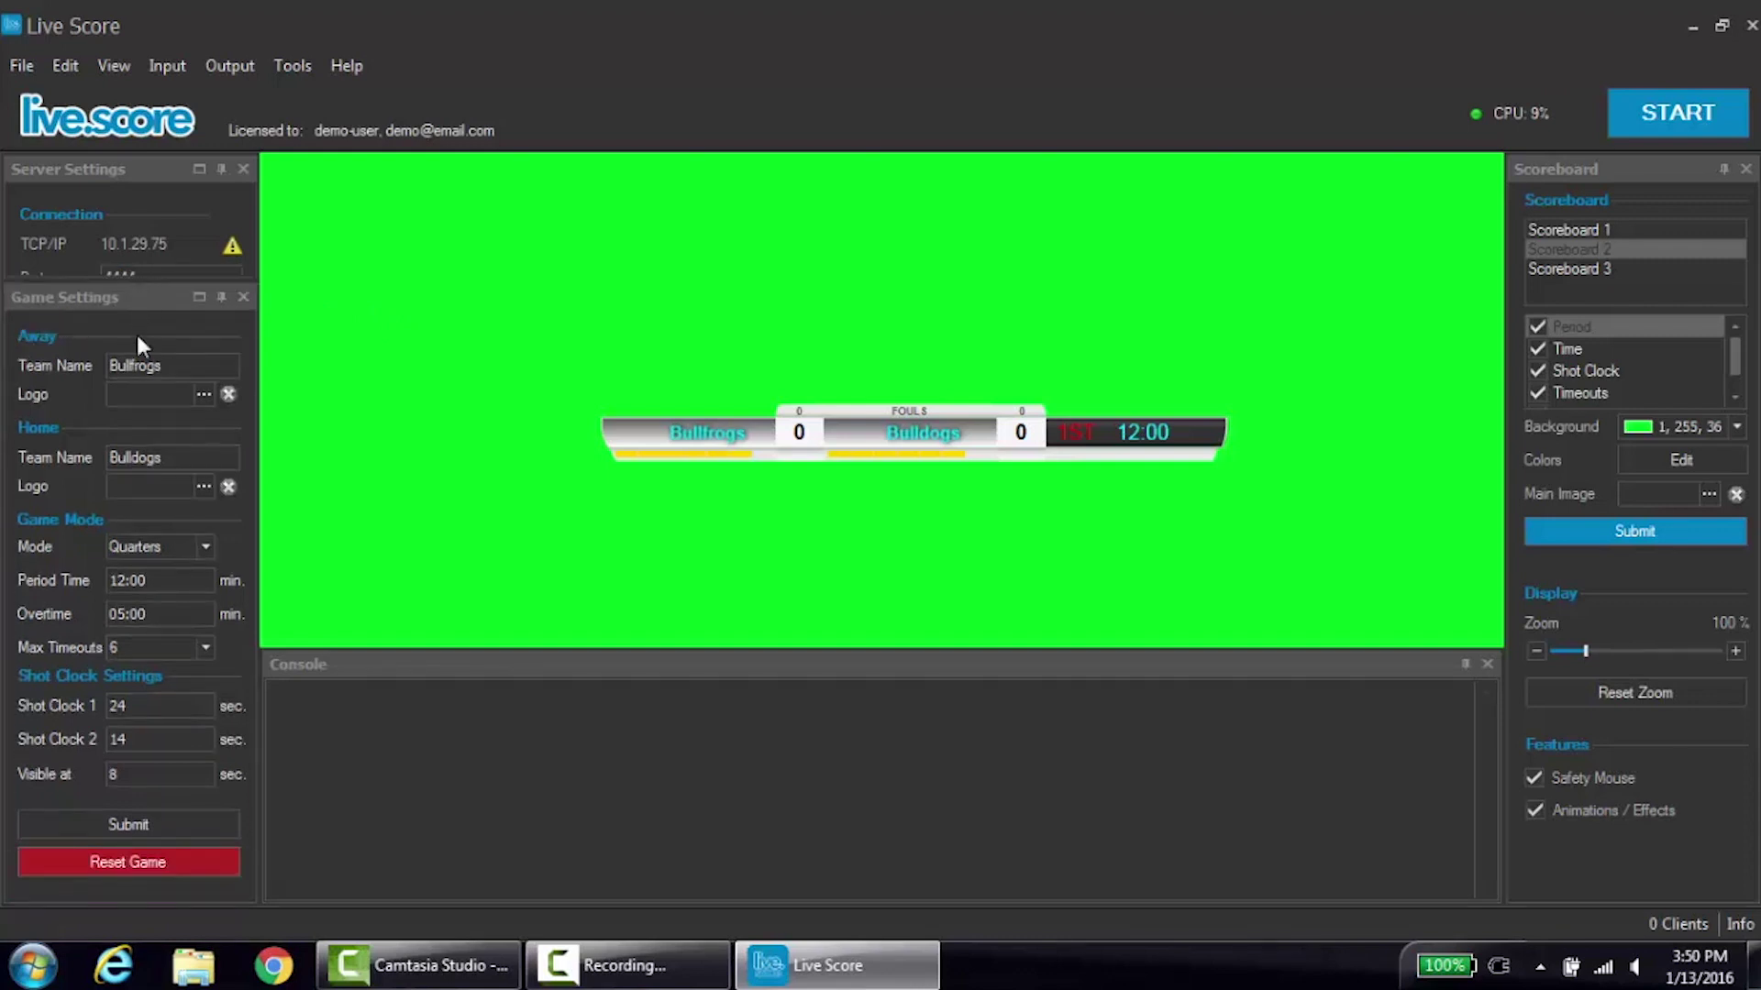
{"action": "left_click_drag", "start_coordinate": [165, 366], "coordinate": [112, 365]}
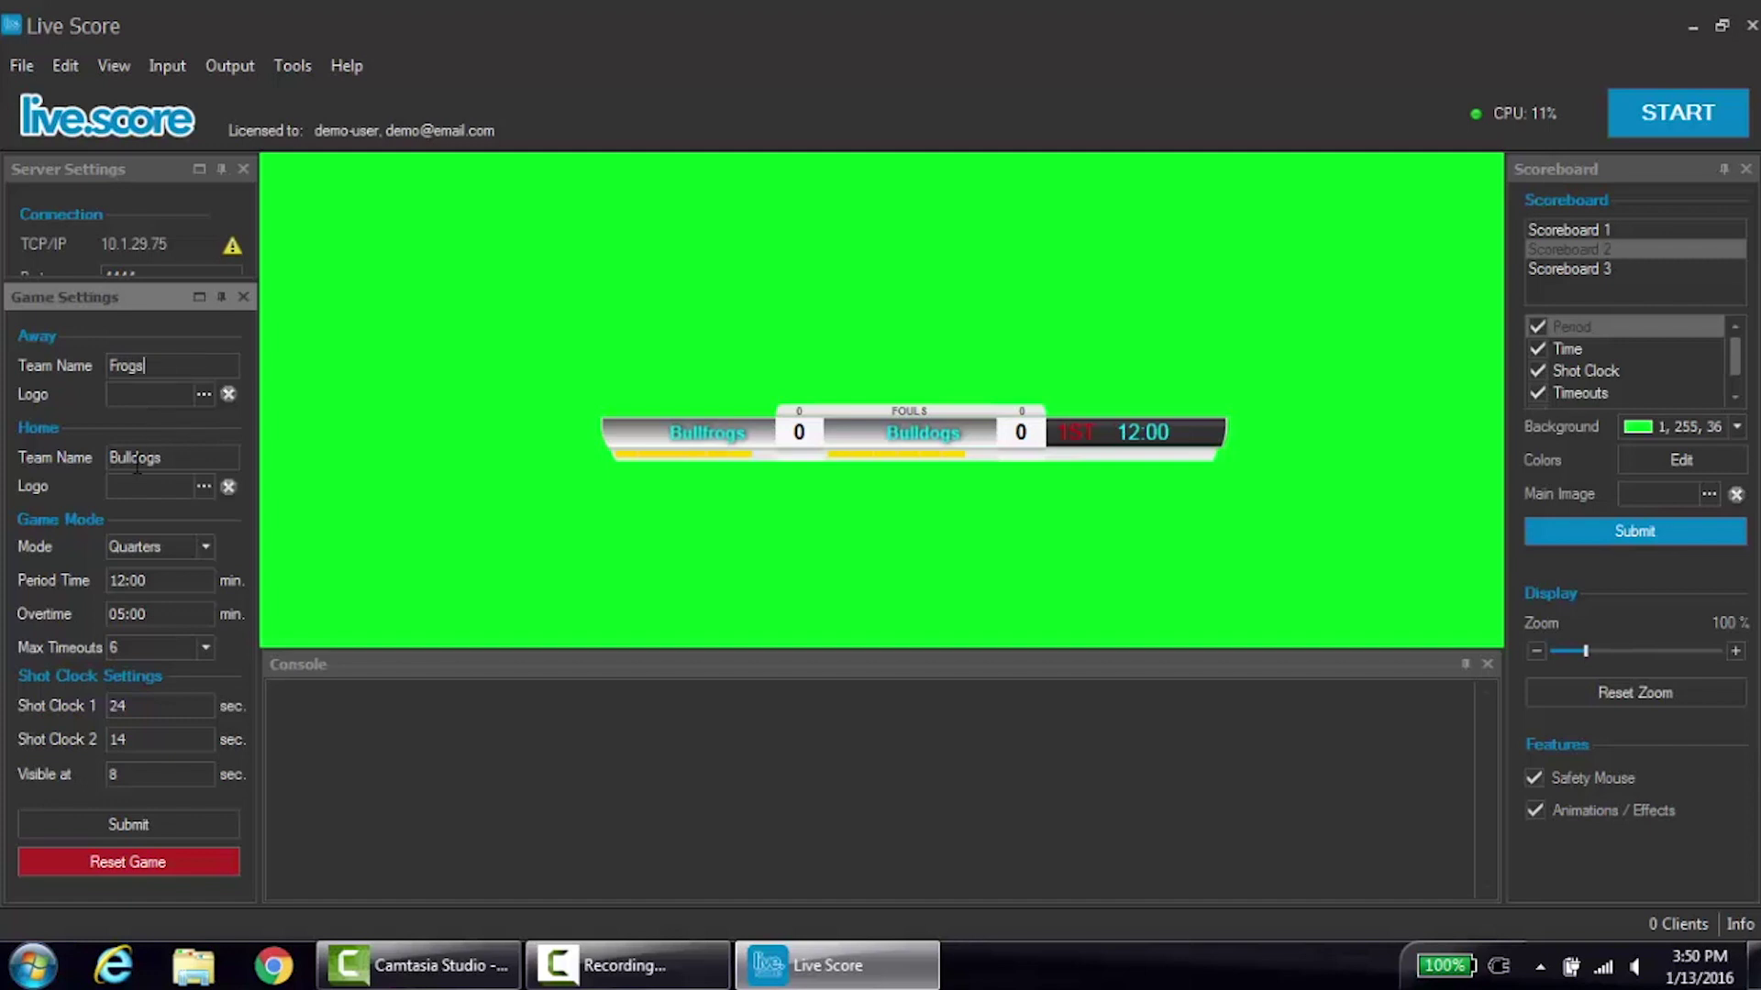
{"action": "left_click_drag", "start_coordinate": [167, 458], "coordinate": [99, 457]}
{"action": "type", "text": "Bo"}
Browse the H: drive for an away team logo without choosing one, then submit the new names.
{"action": "left_click", "coordinate": [206, 399]}
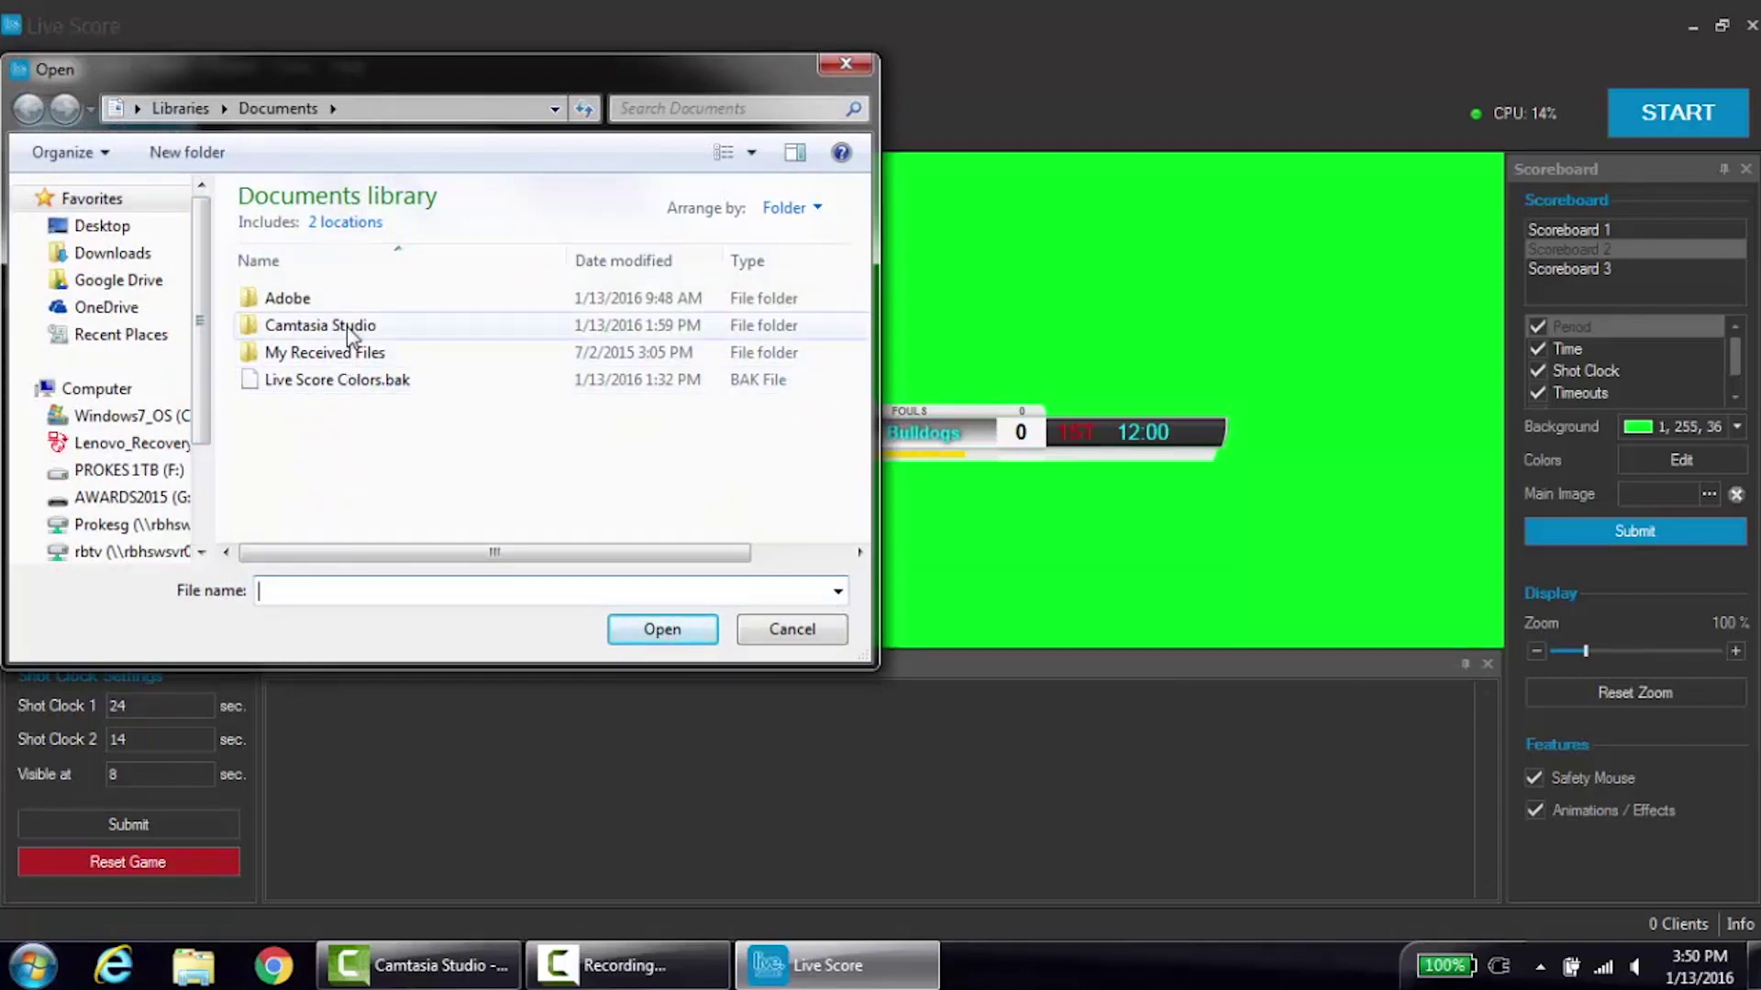
{"action": "left_click", "coordinate": [133, 525]}
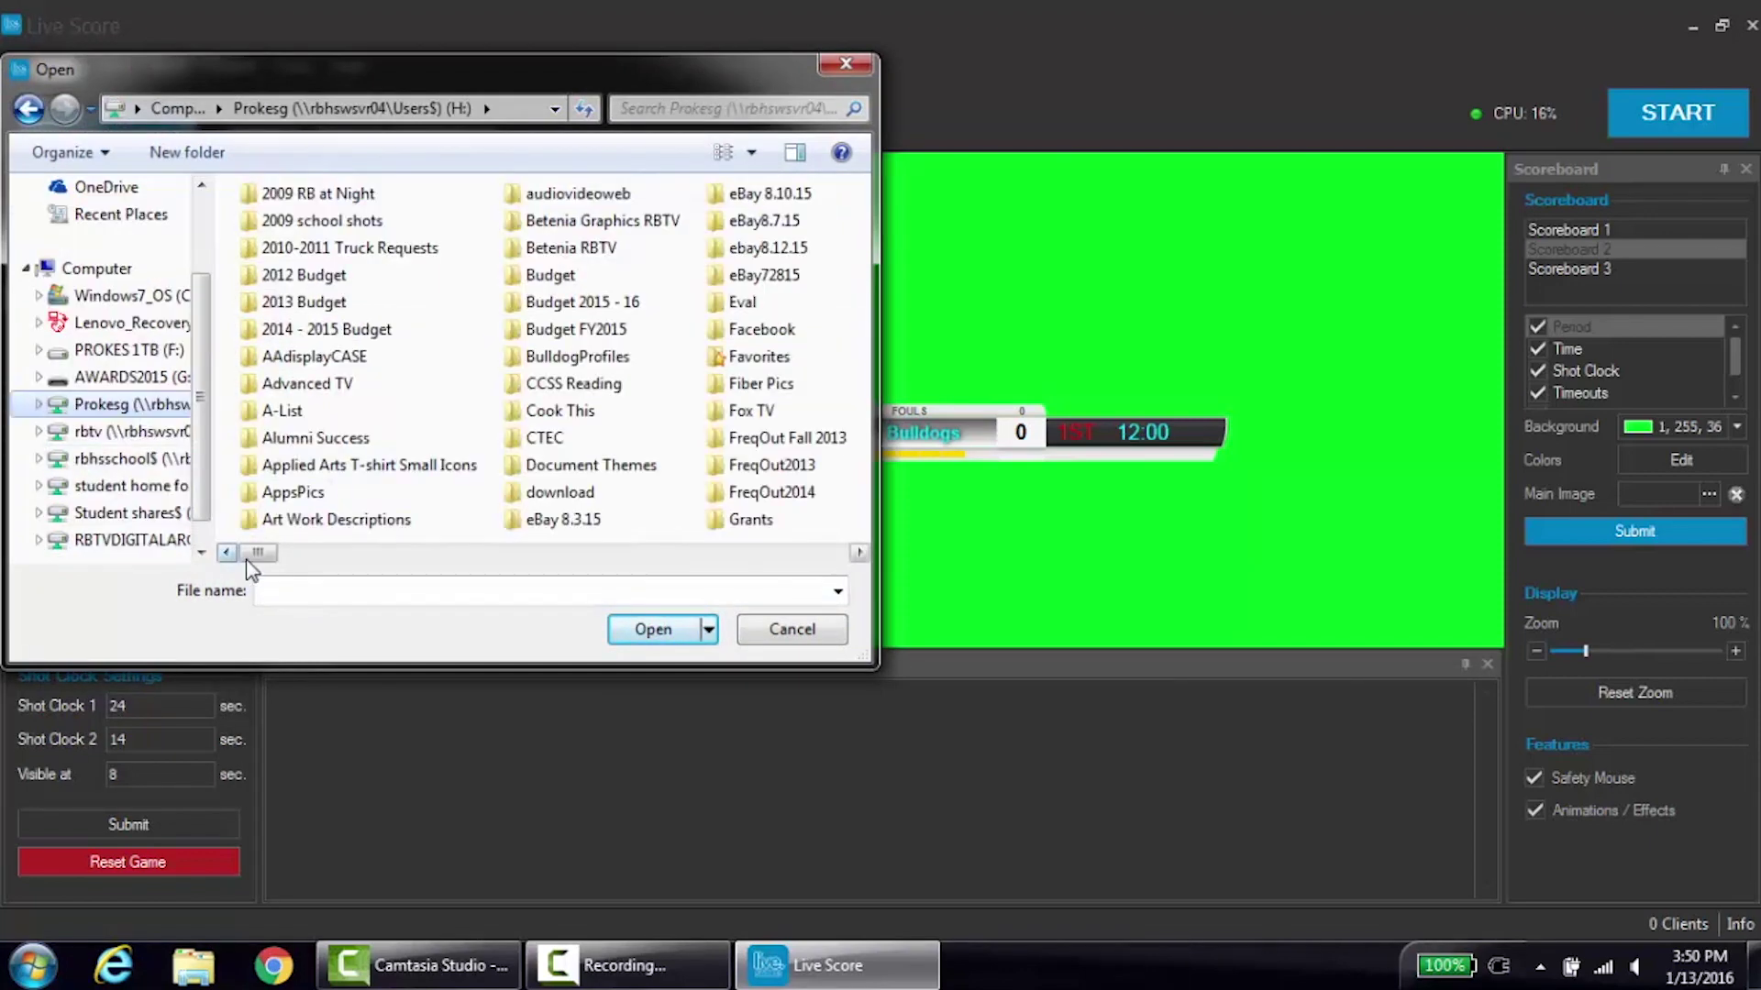
{"action": "left_click", "coordinate": [671, 631]}
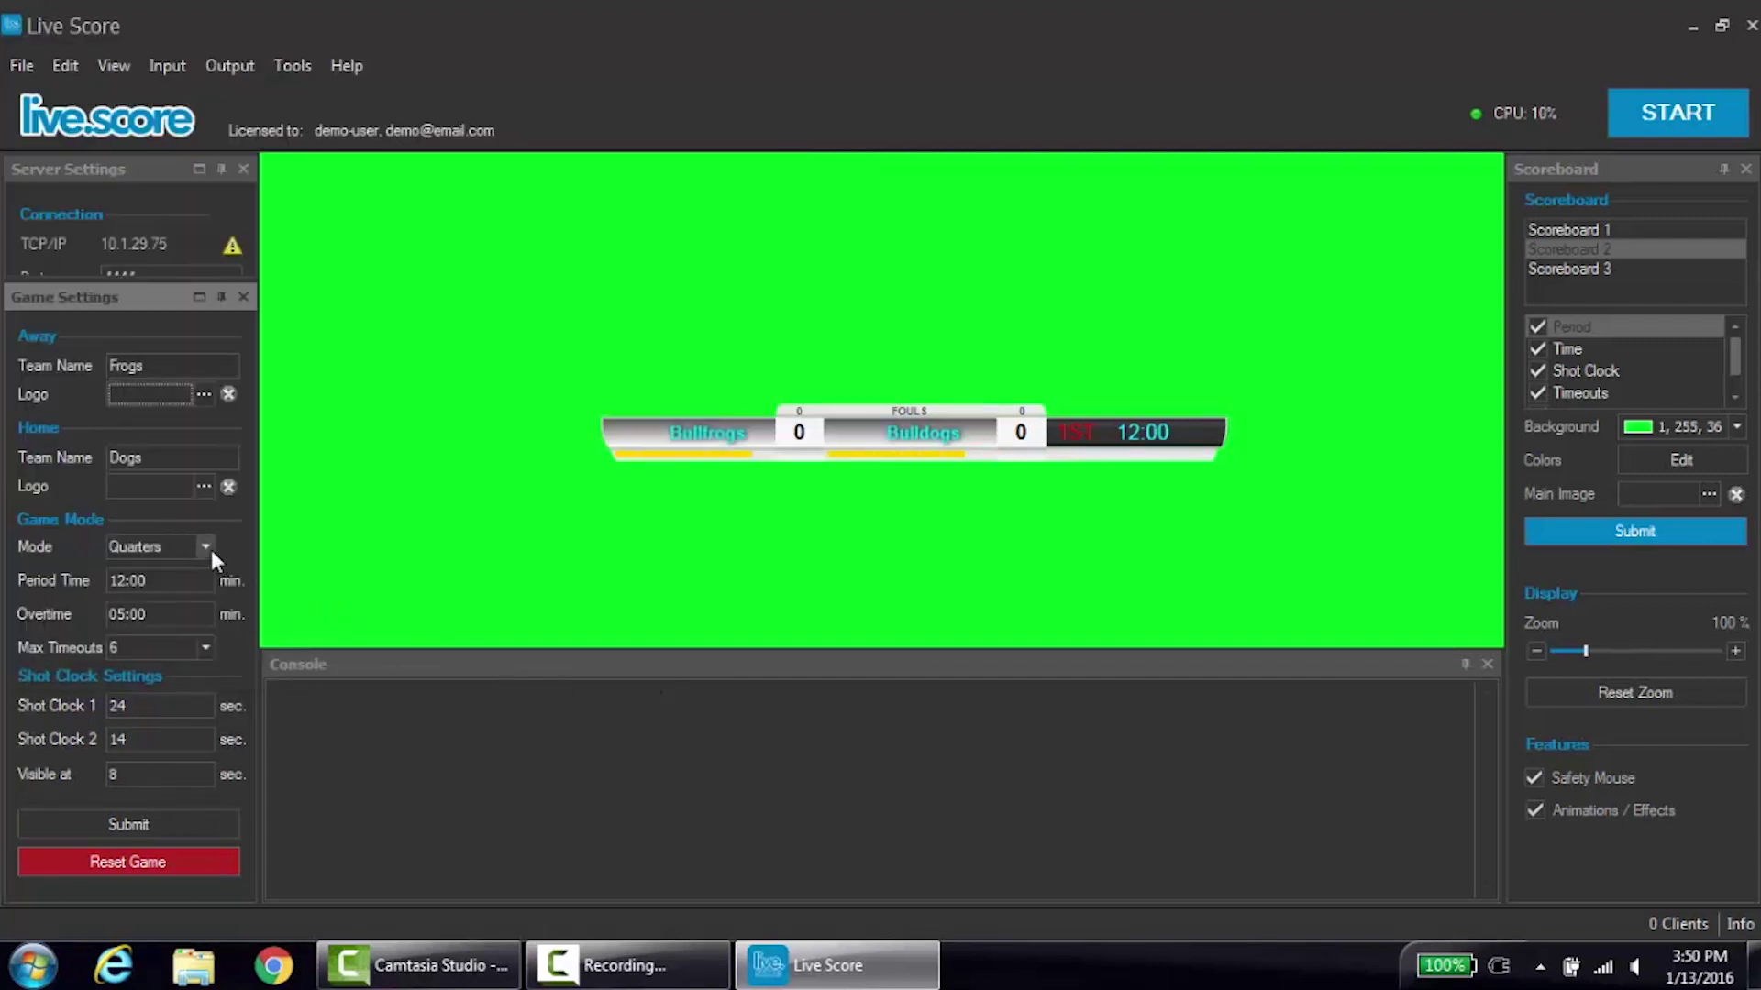
{"action": "left_click", "coordinate": [147, 825]}
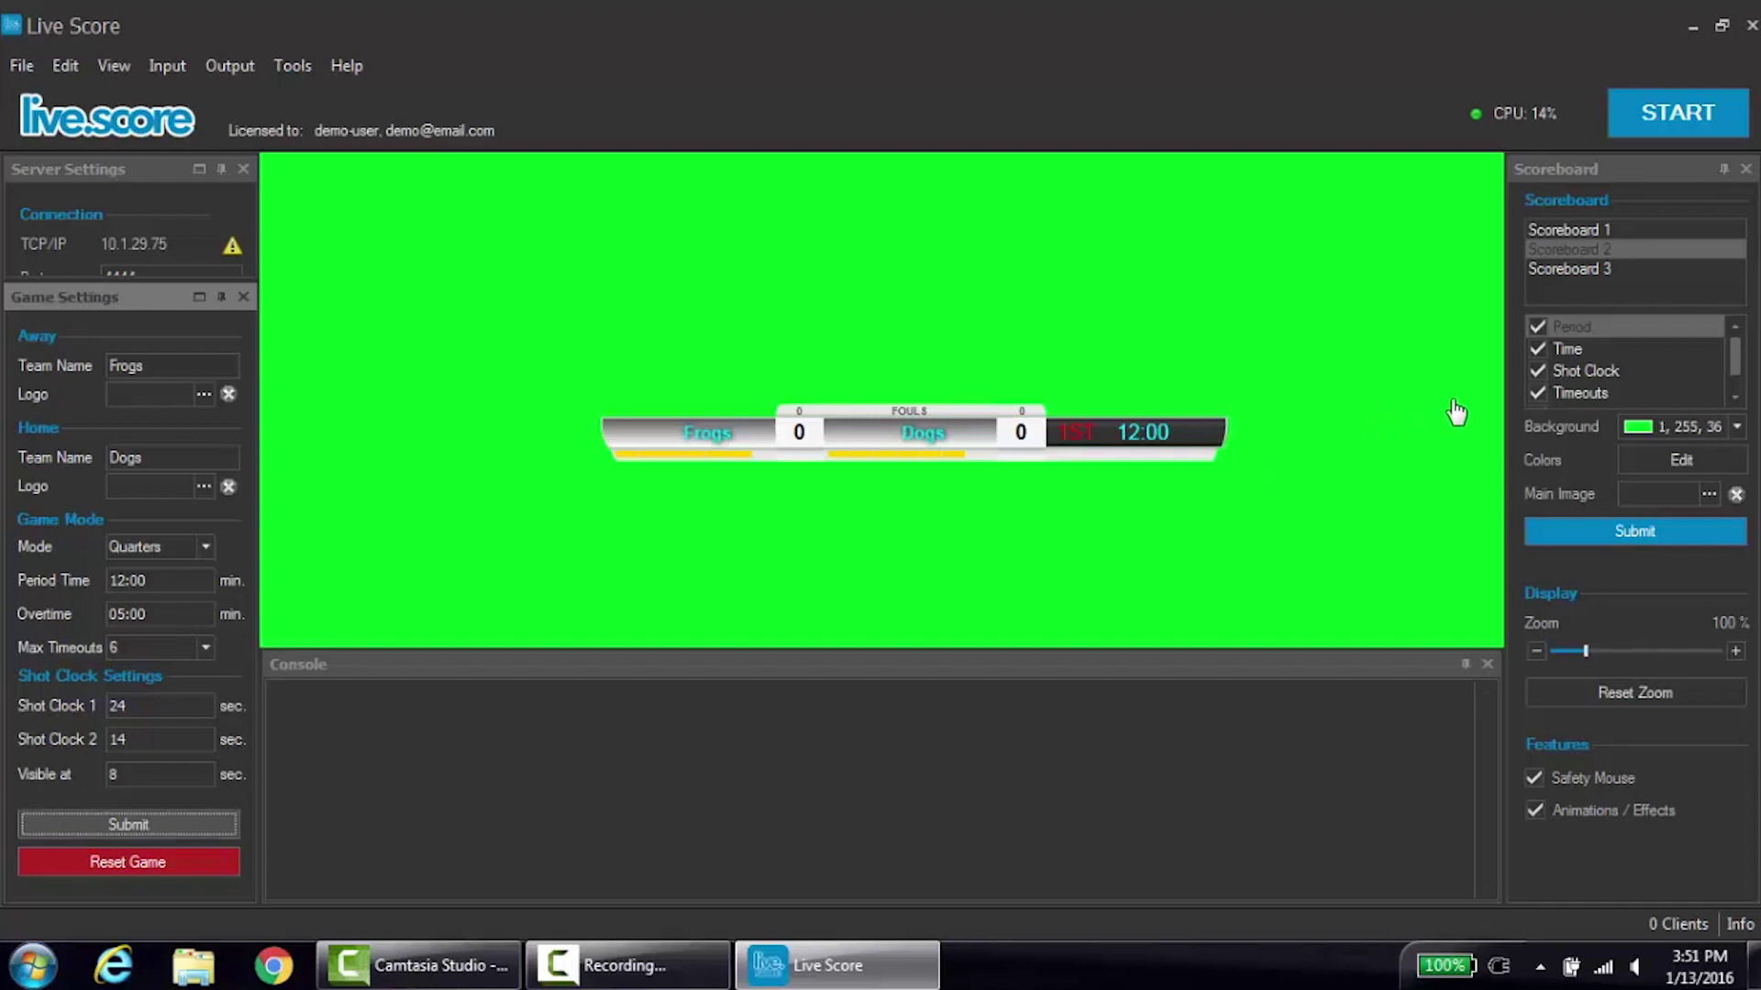
{"action": "left_click", "coordinate": [1586, 229]}
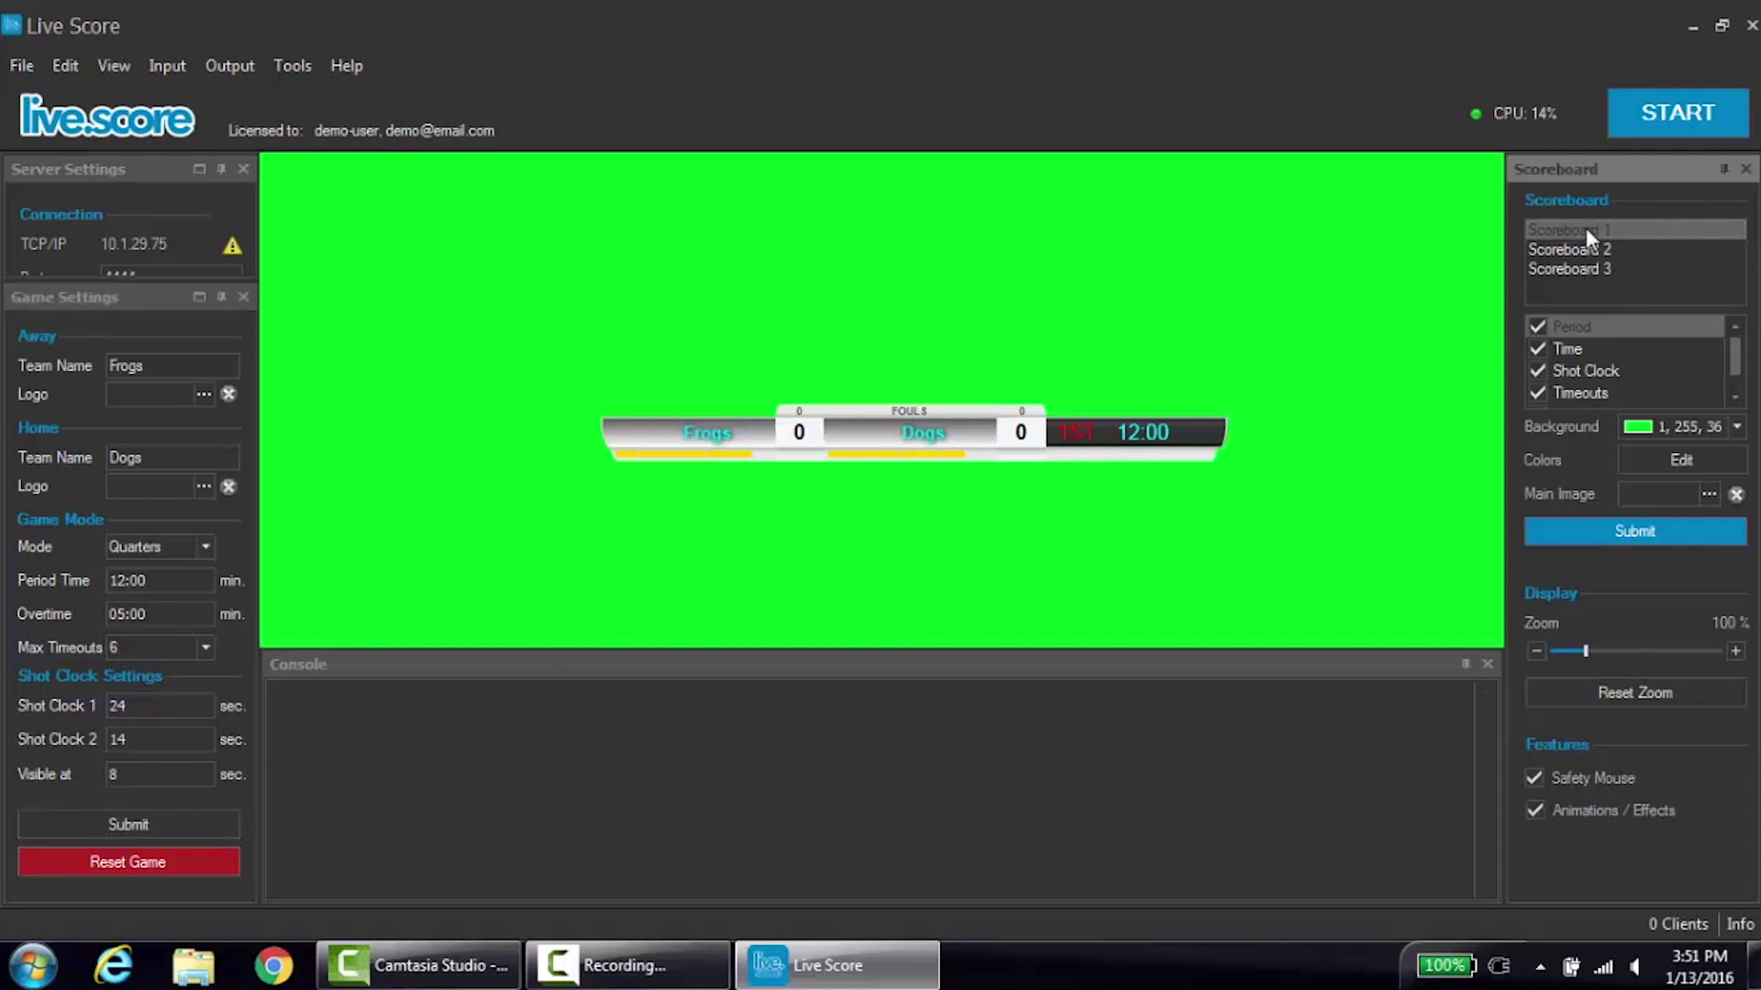
{"action": "left_click", "coordinate": [1649, 530]}
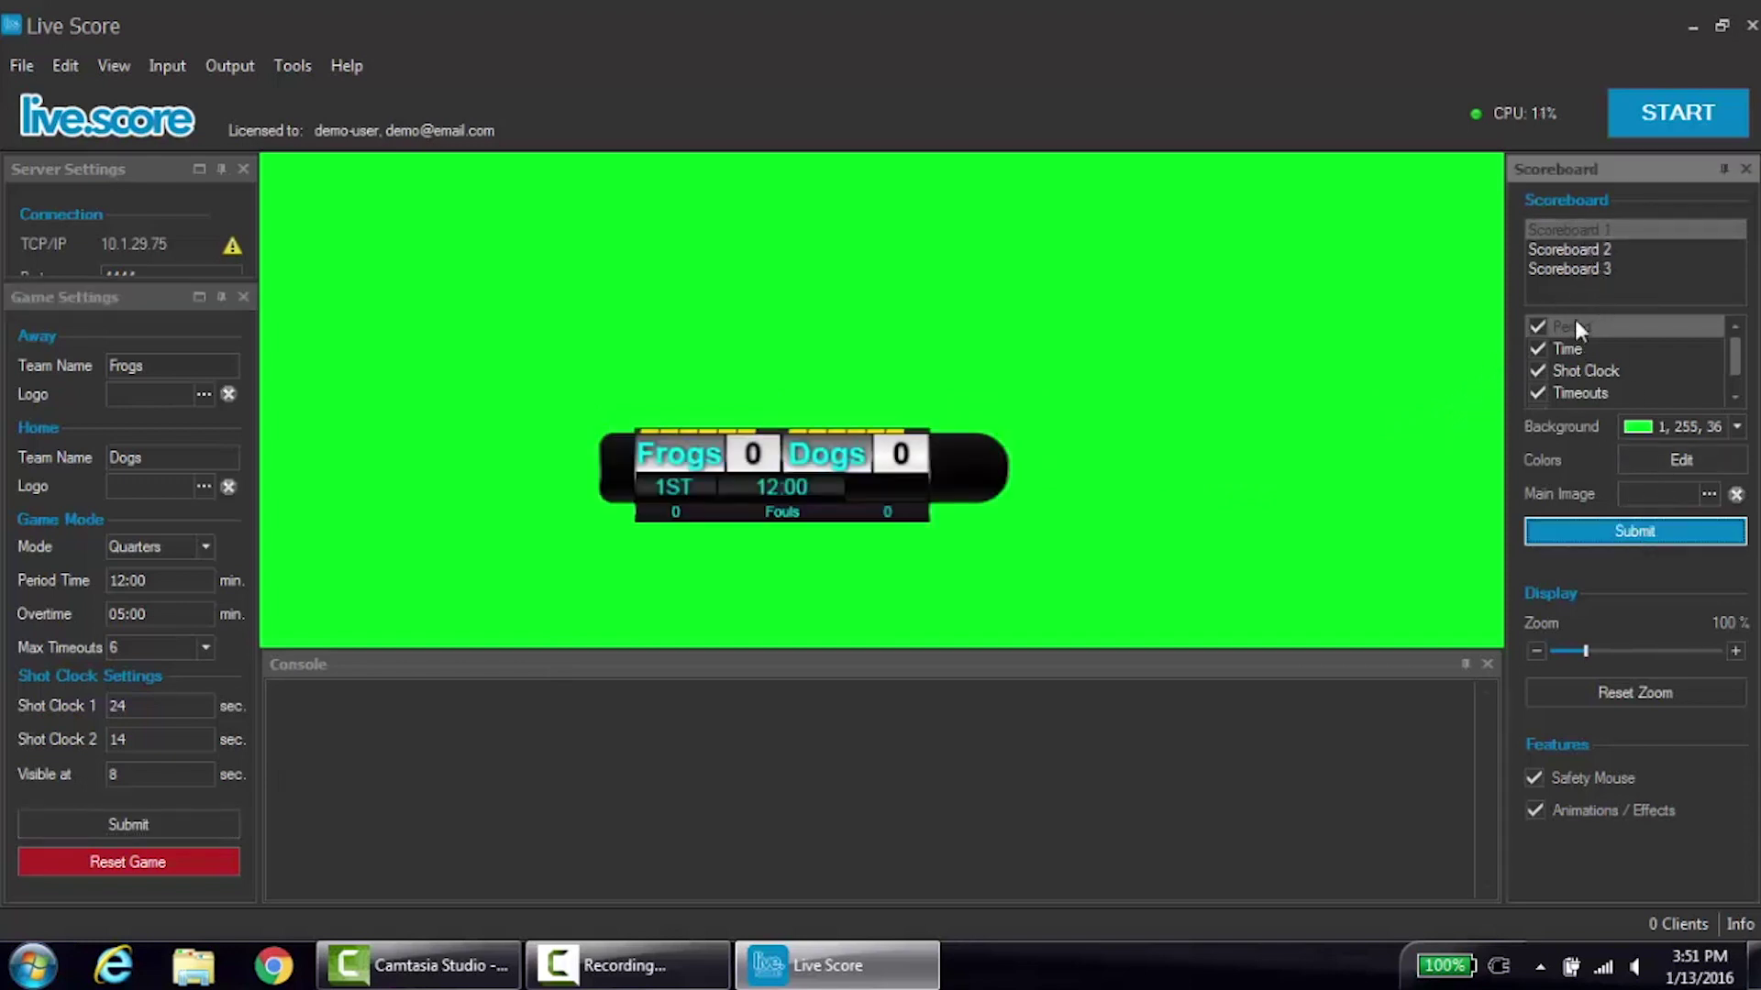
{"action": "left_click", "coordinate": [1570, 248]}
{"action": "left_click", "coordinate": [1601, 534]}
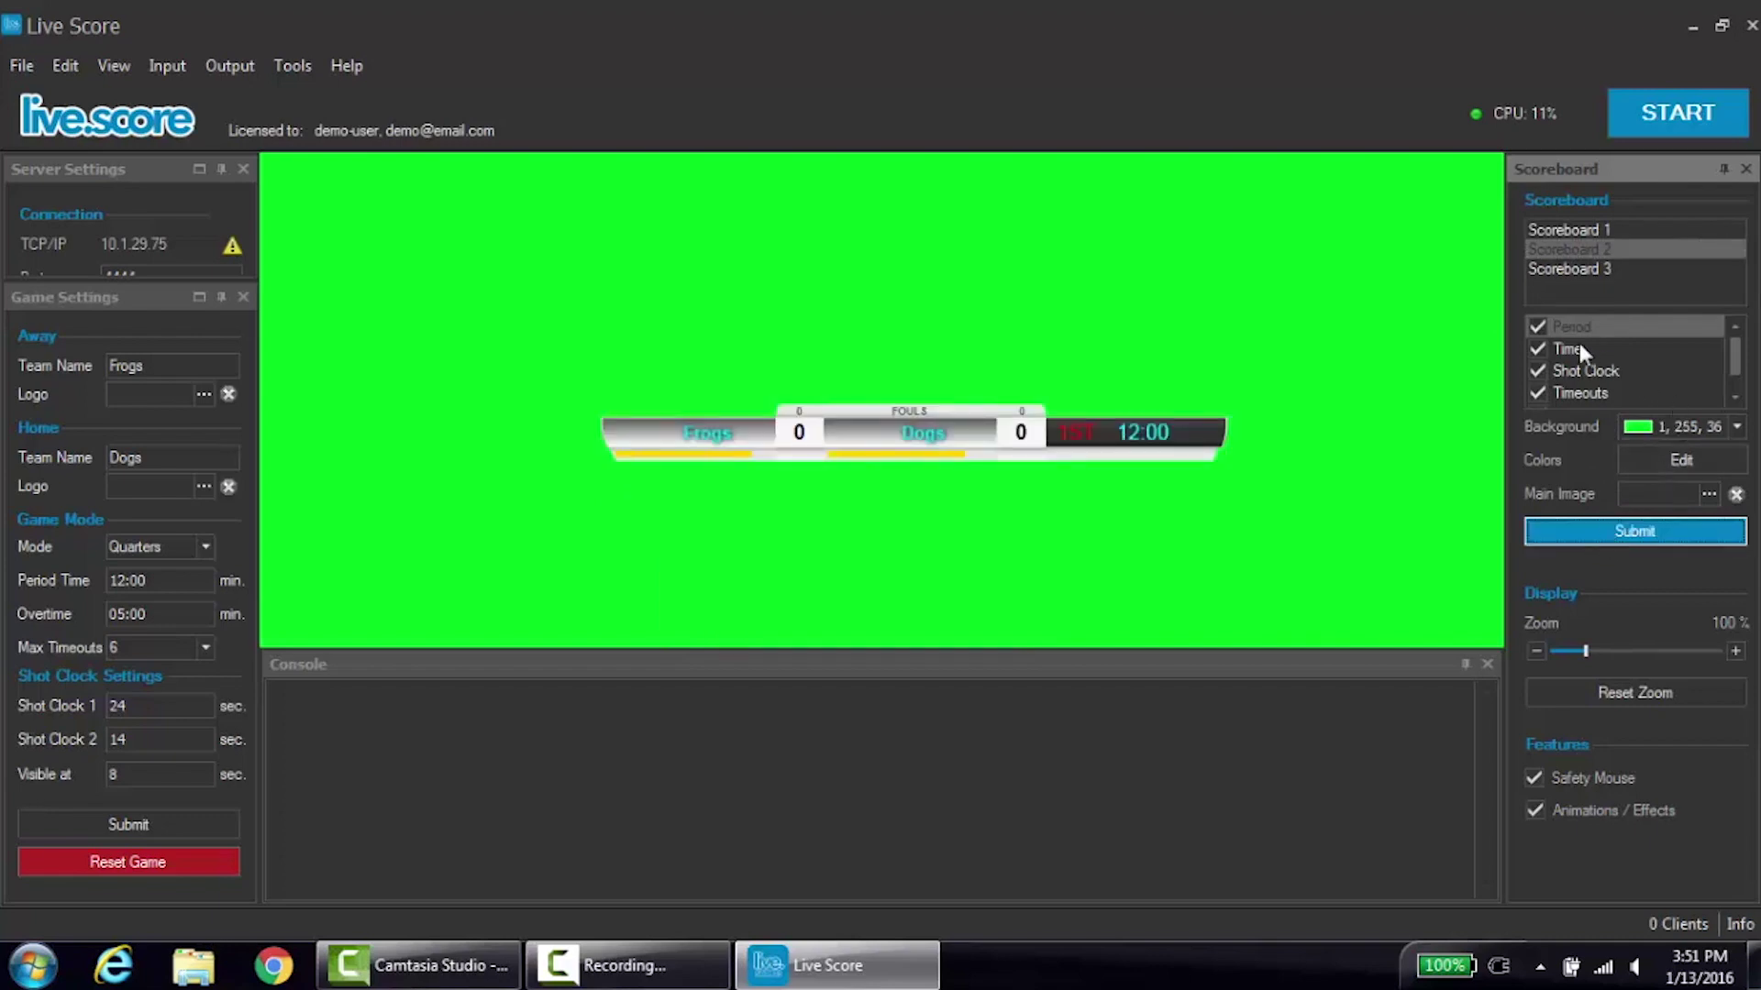
{"action": "left_click", "coordinate": [1539, 326]}
{"action": "left_click", "coordinate": [1538, 350]}
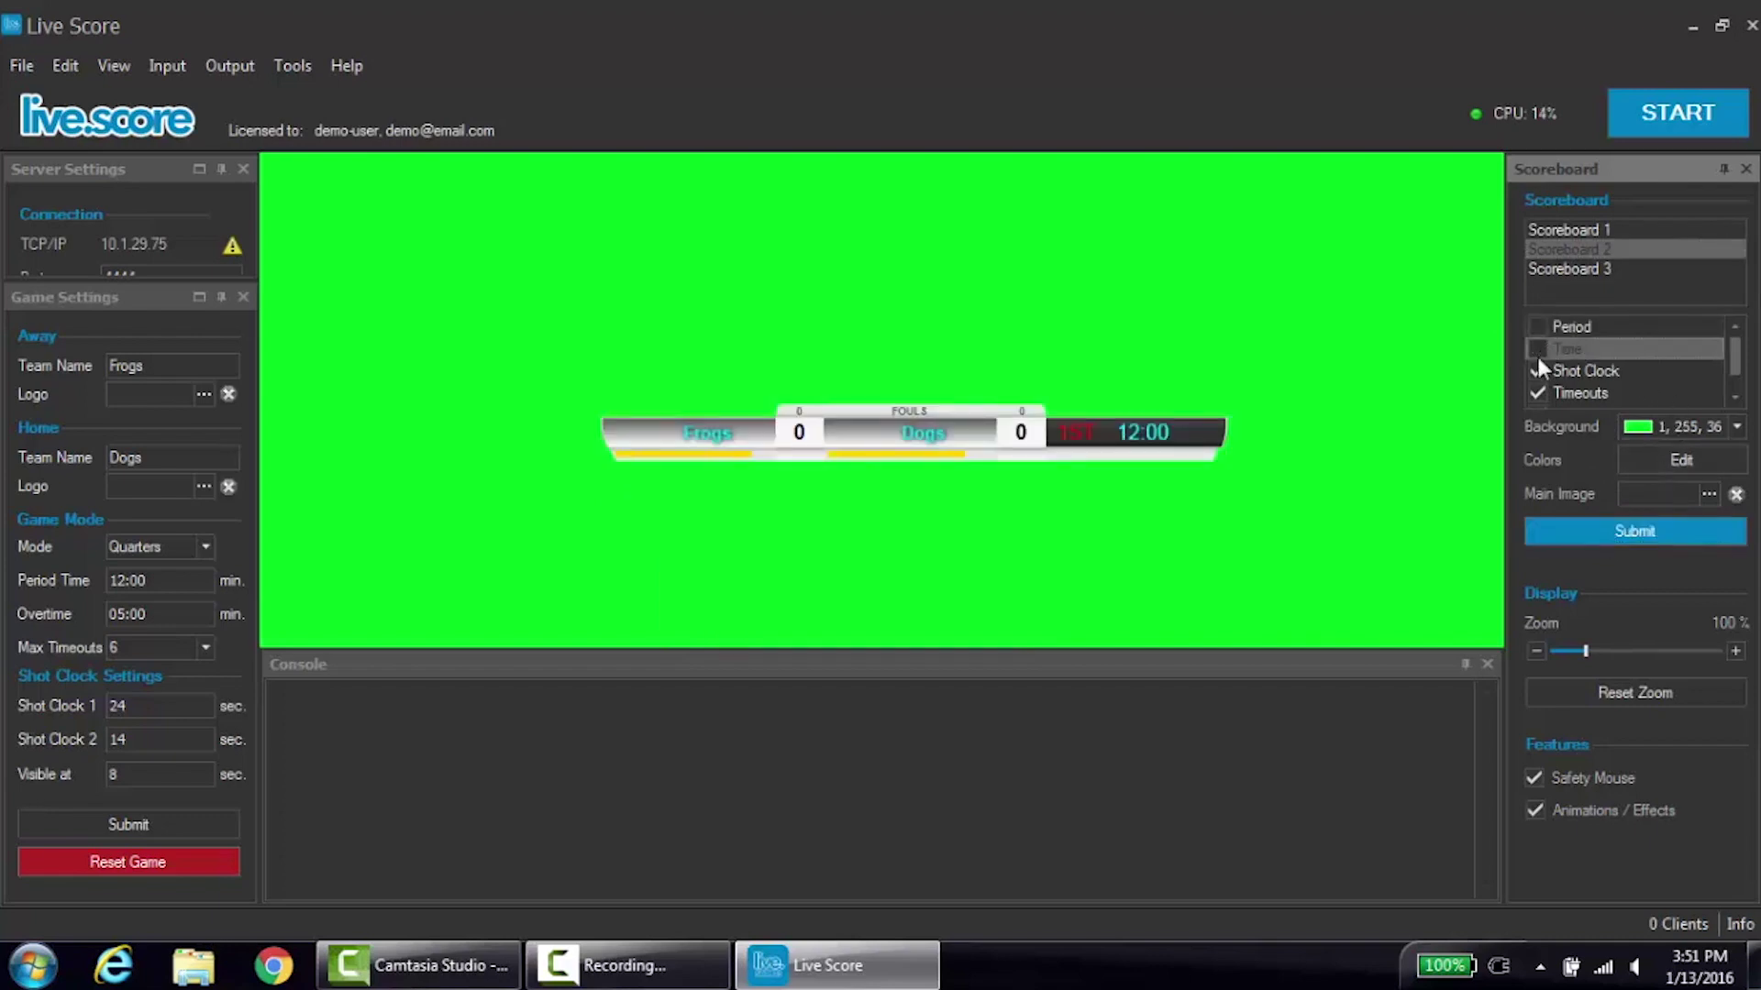
{"action": "left_click", "coordinate": [1587, 537]}
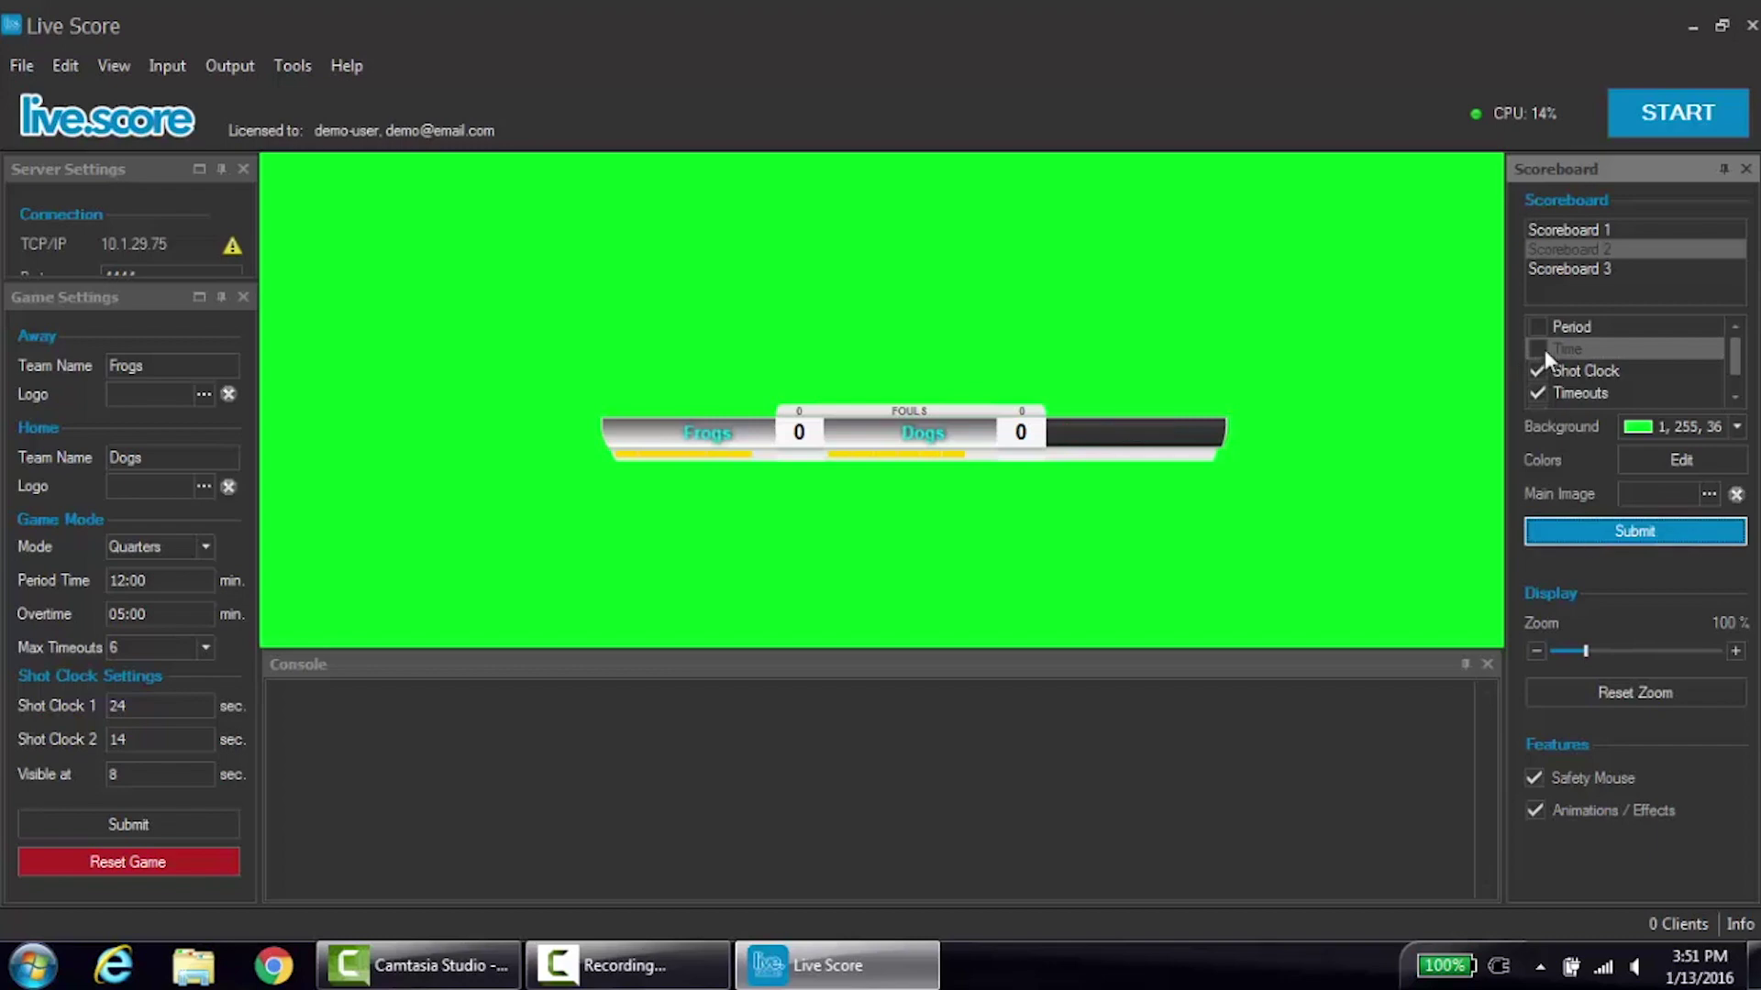
{"action": "left_click", "coordinate": [1538, 349]}
{"action": "left_click", "coordinate": [1538, 325]}
{"action": "left_click", "coordinate": [1597, 536]}
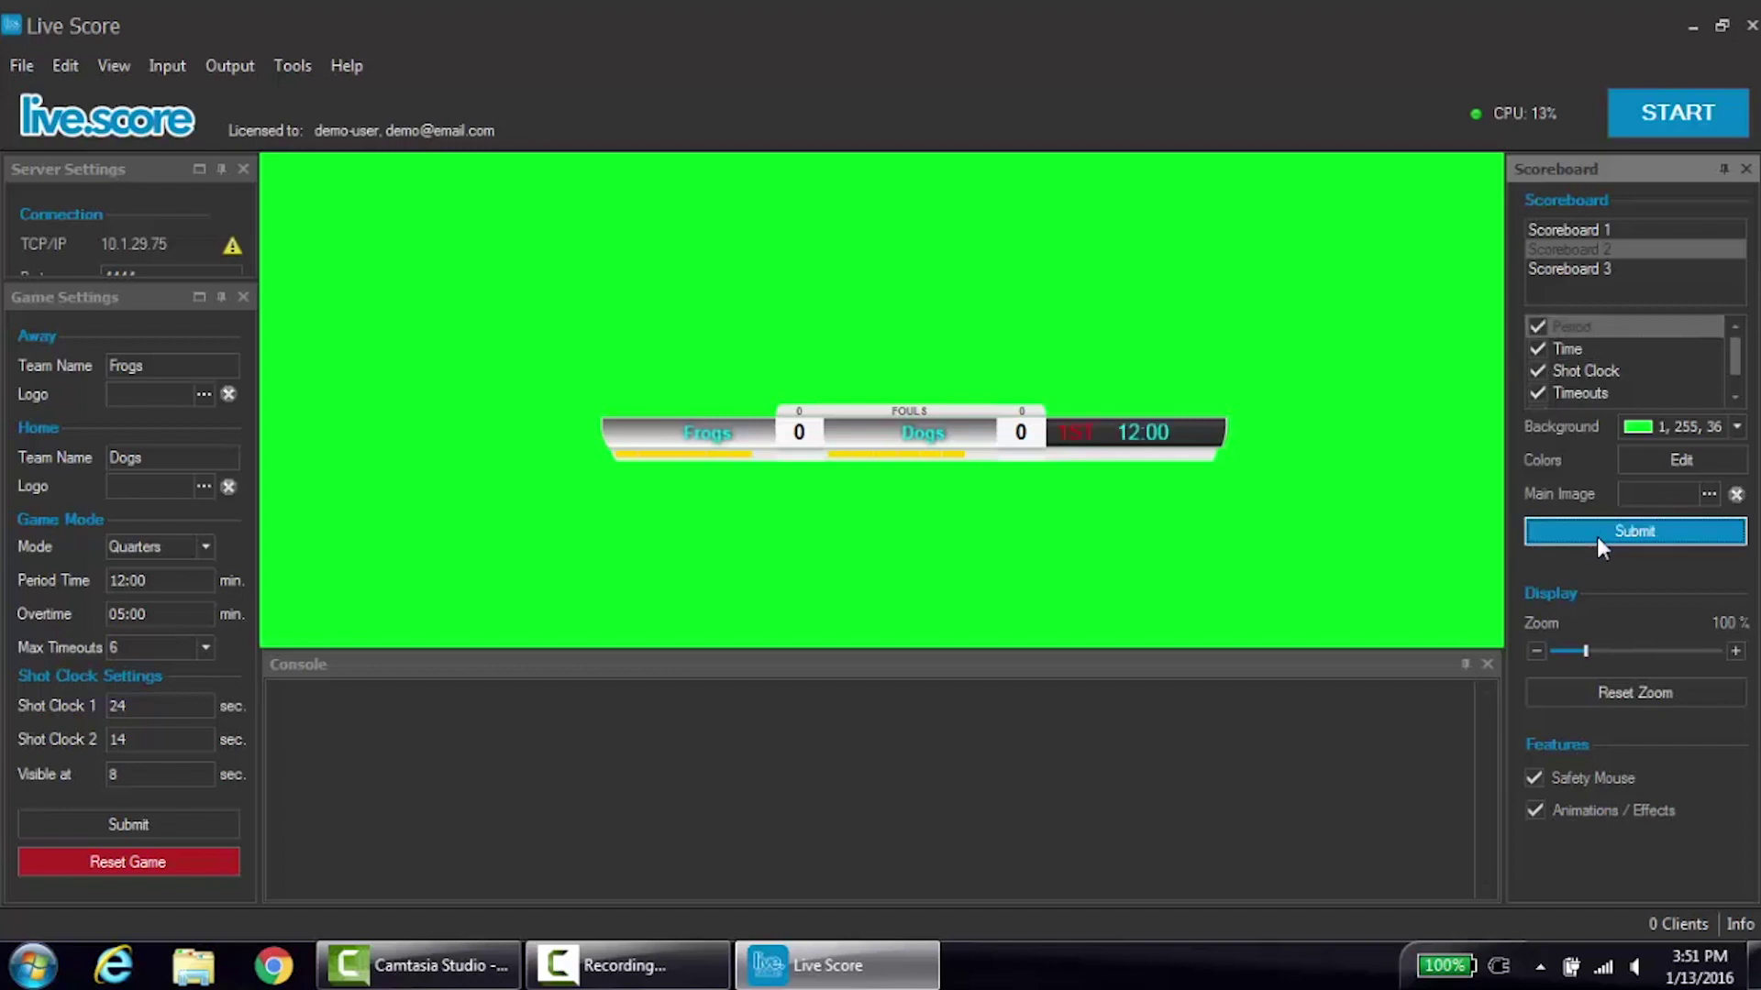
{"action": "left_click", "coordinate": [1656, 426]}
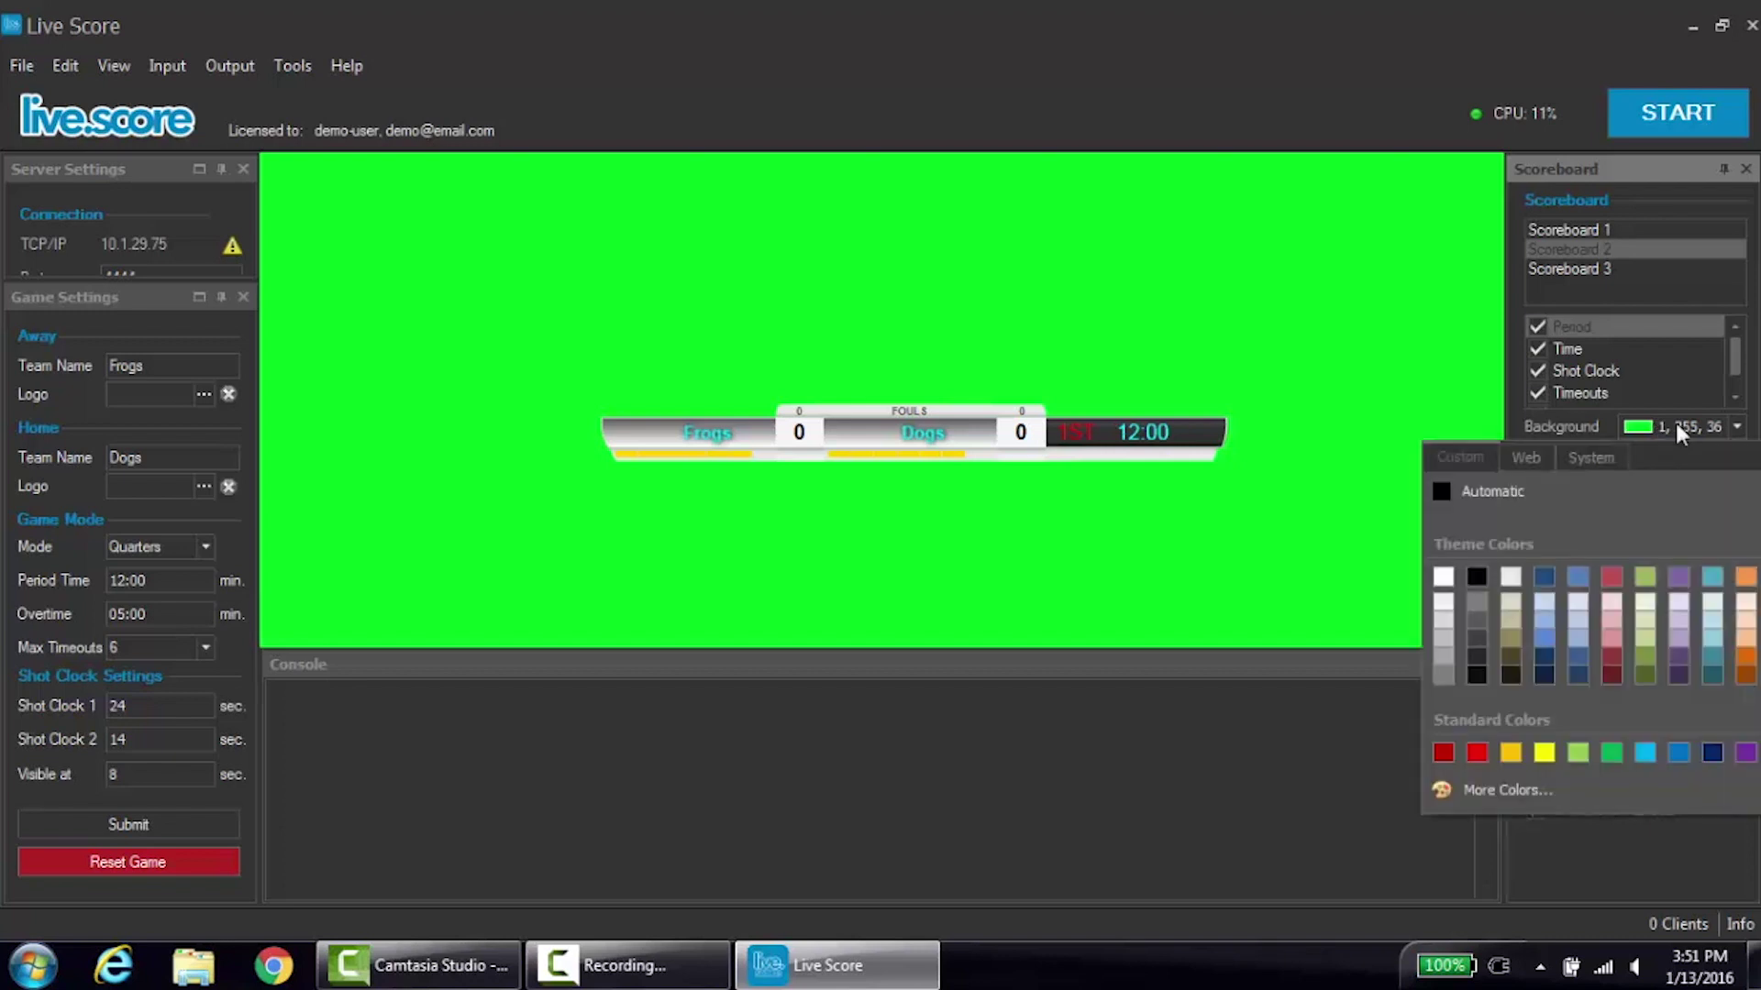
Set the key background to the custom green 24, 255, 1 and apply it to the preview.
{"action": "left_click", "coordinate": [1520, 785]}
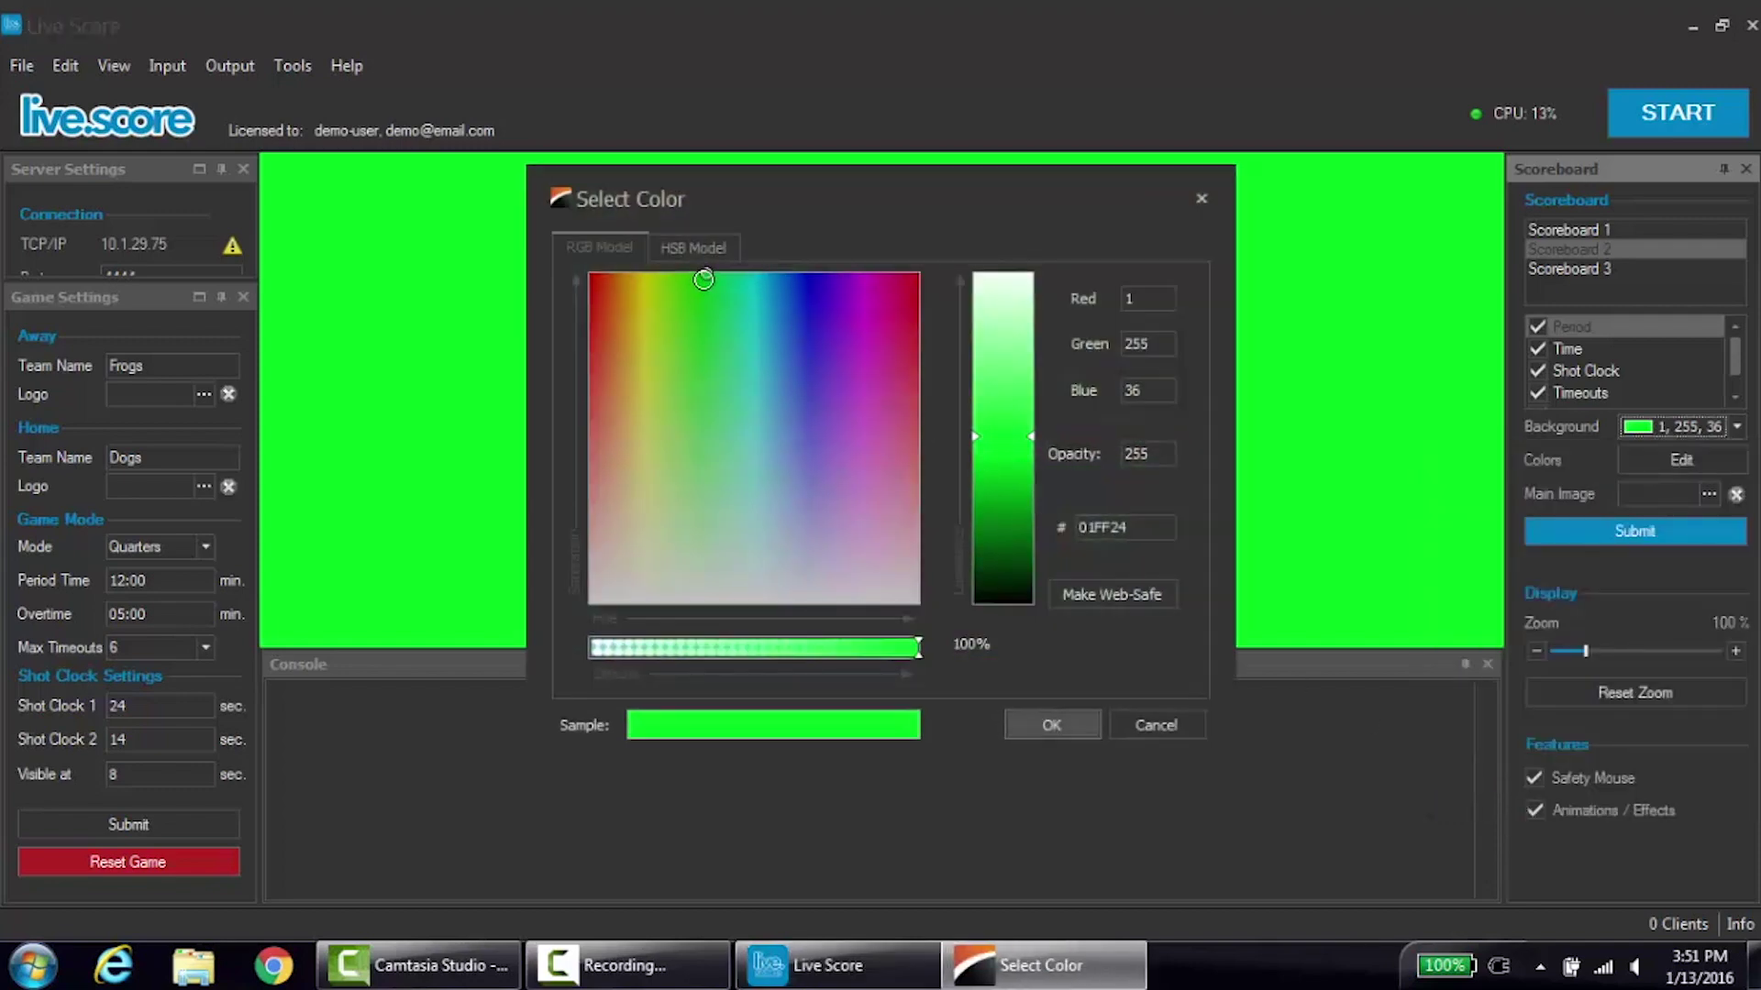
{"action": "mouse_move", "coordinate": [704, 279]}
{"action": "left_mouse_down"}
{"action": "mouse_move", "coordinate": [662, 271]}
{"action": "mouse_move", "coordinate": [762, 265]}
{"action": "mouse_move", "coordinate": [695, 266]}
{"action": "left_mouse_up"}
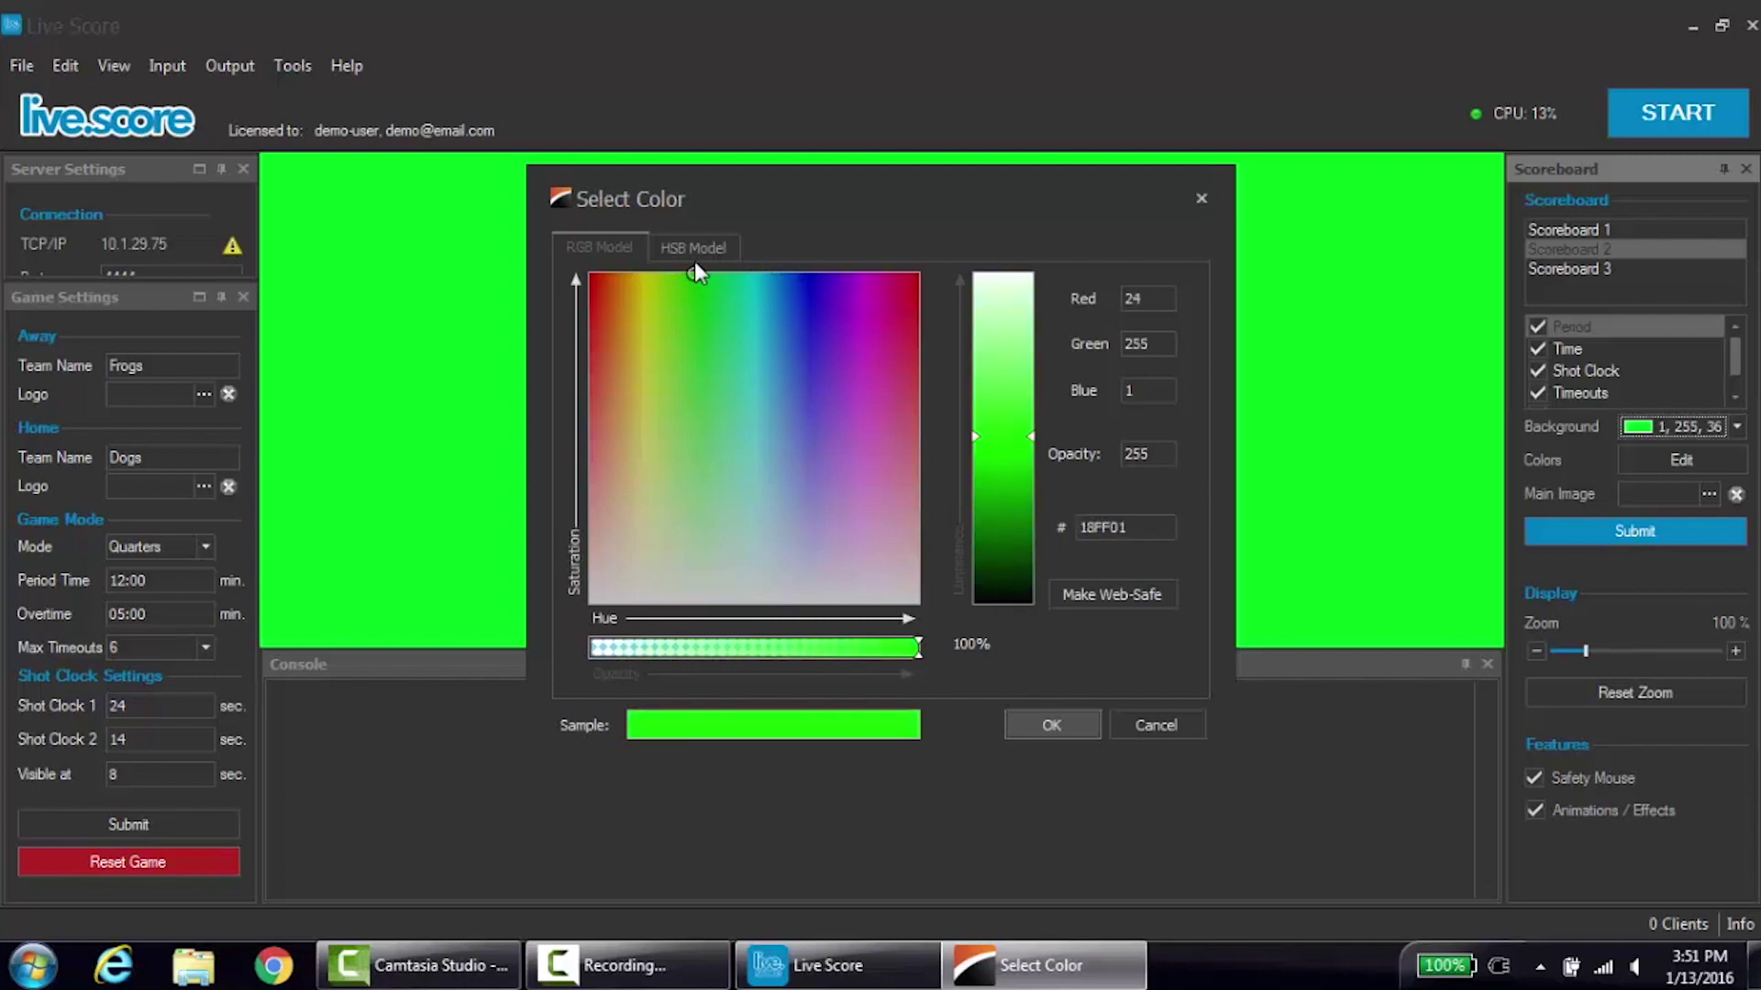
{"action": "left_click", "coordinate": [1059, 713]}
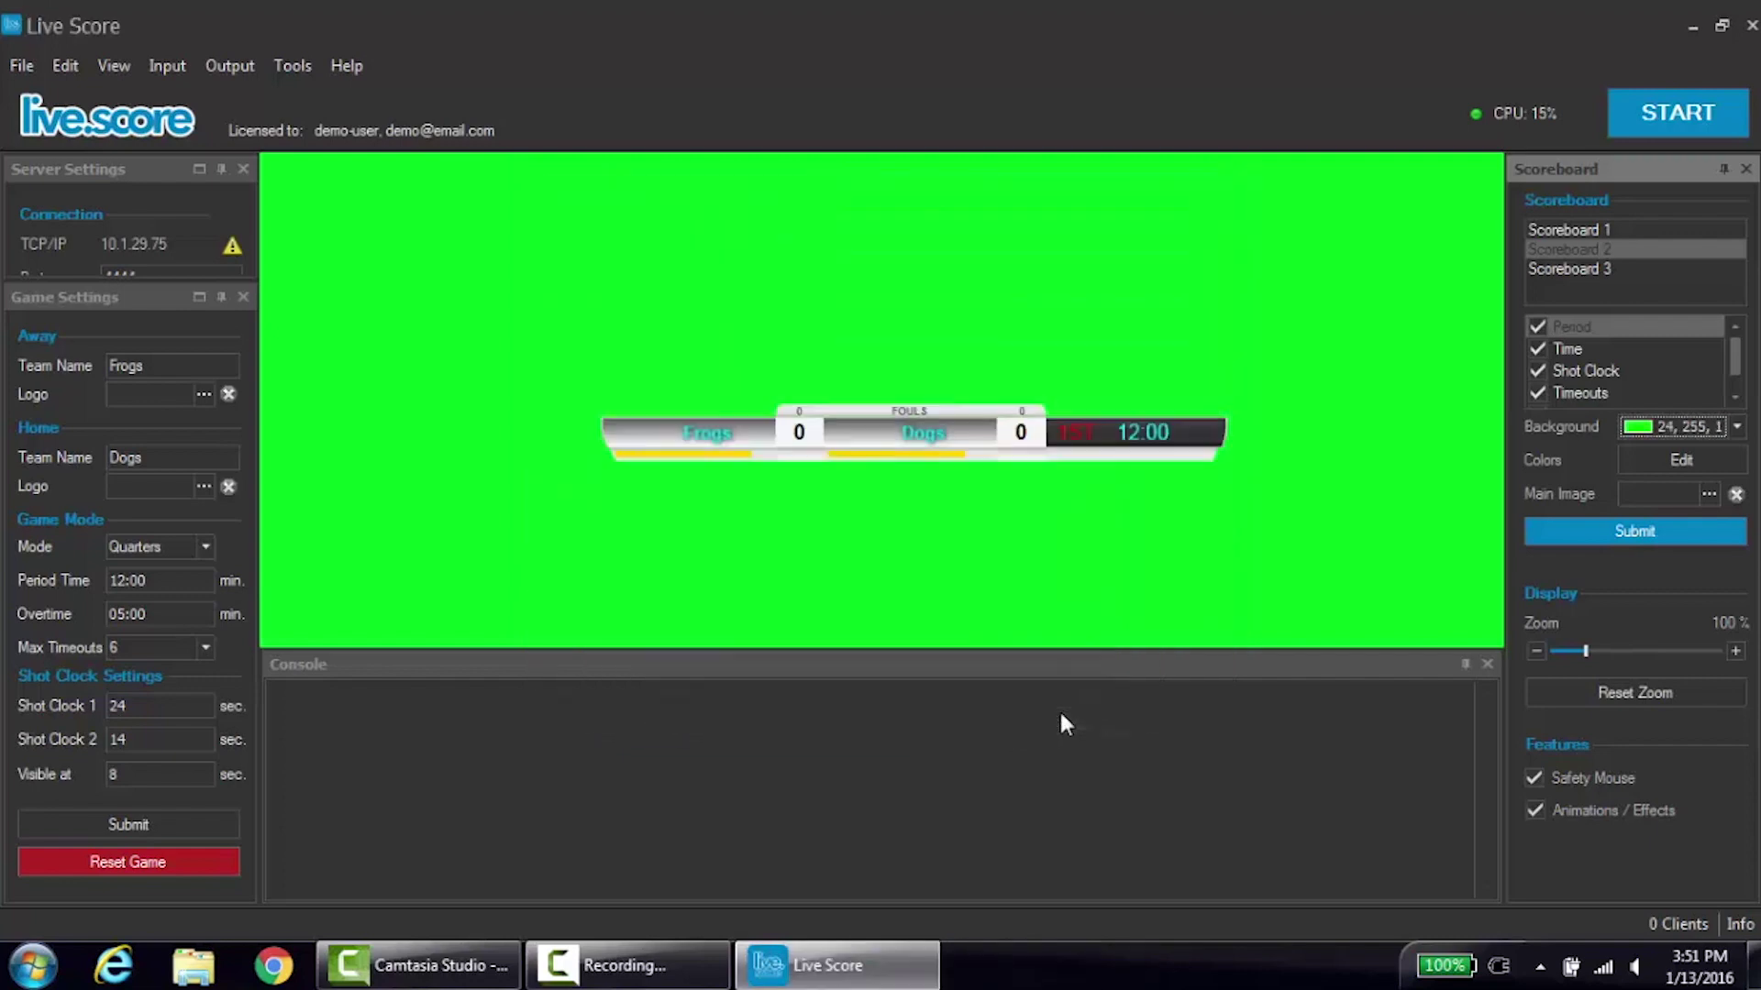
{"action": "left_click", "coordinate": [1621, 530]}
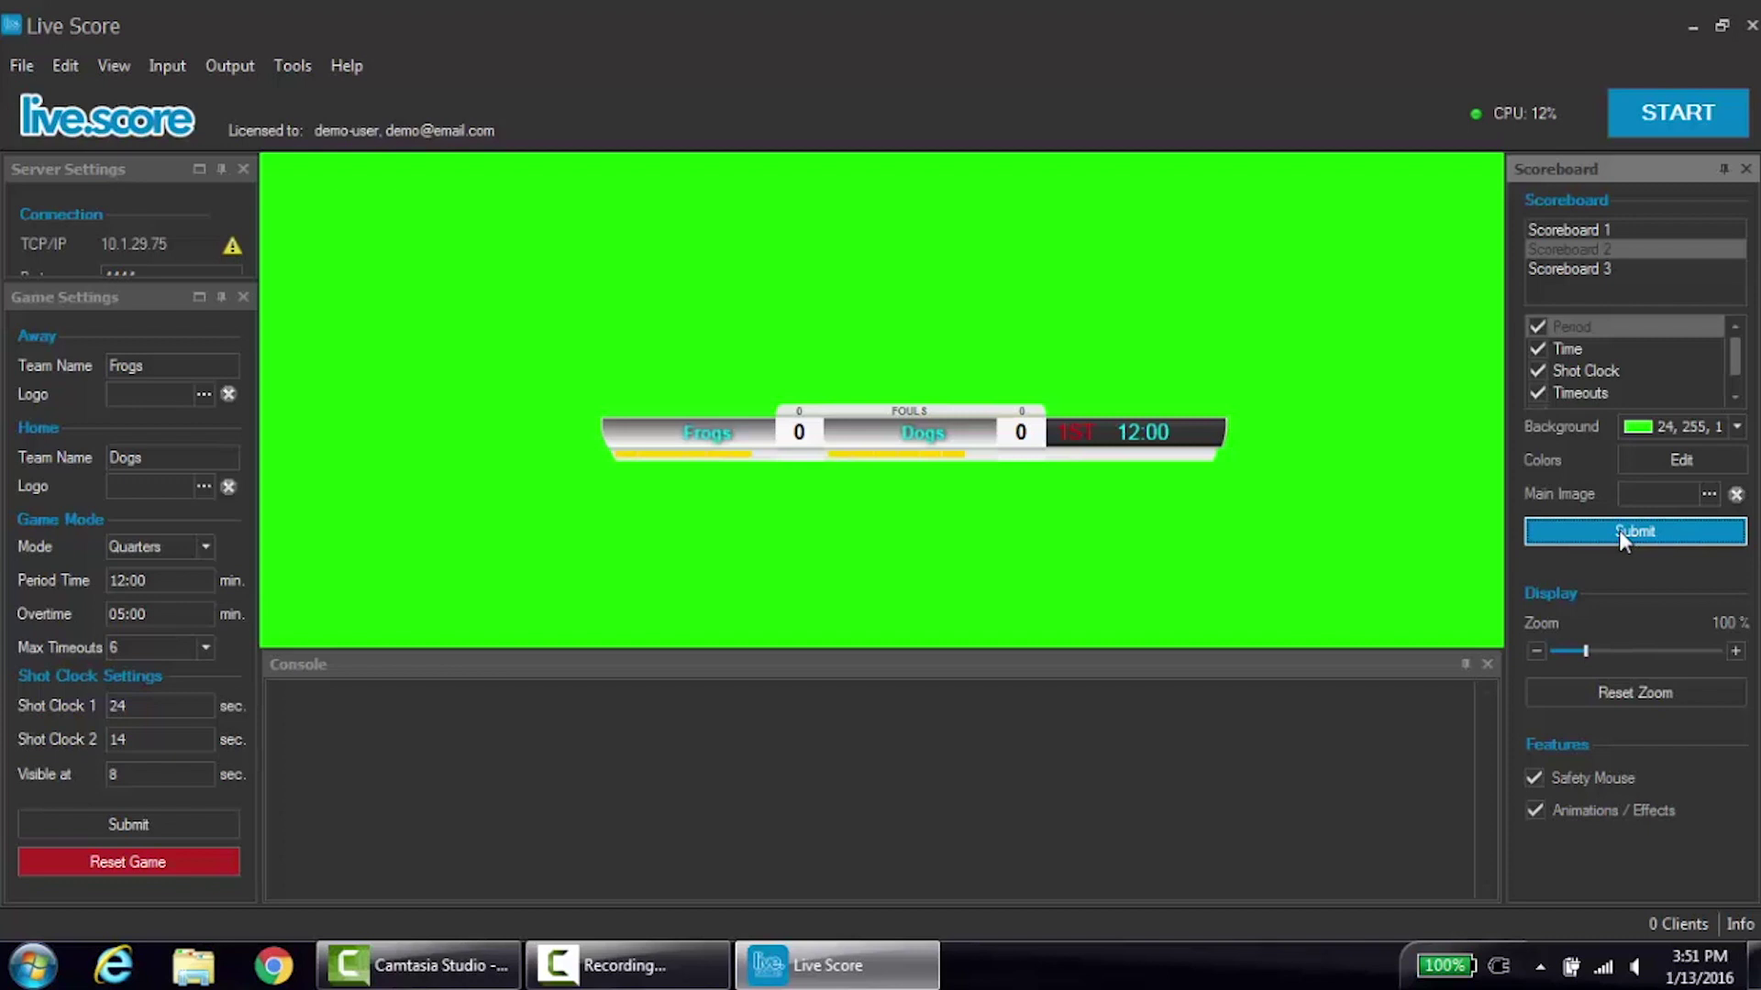
{"action": "left_click", "coordinate": [1656, 459]}
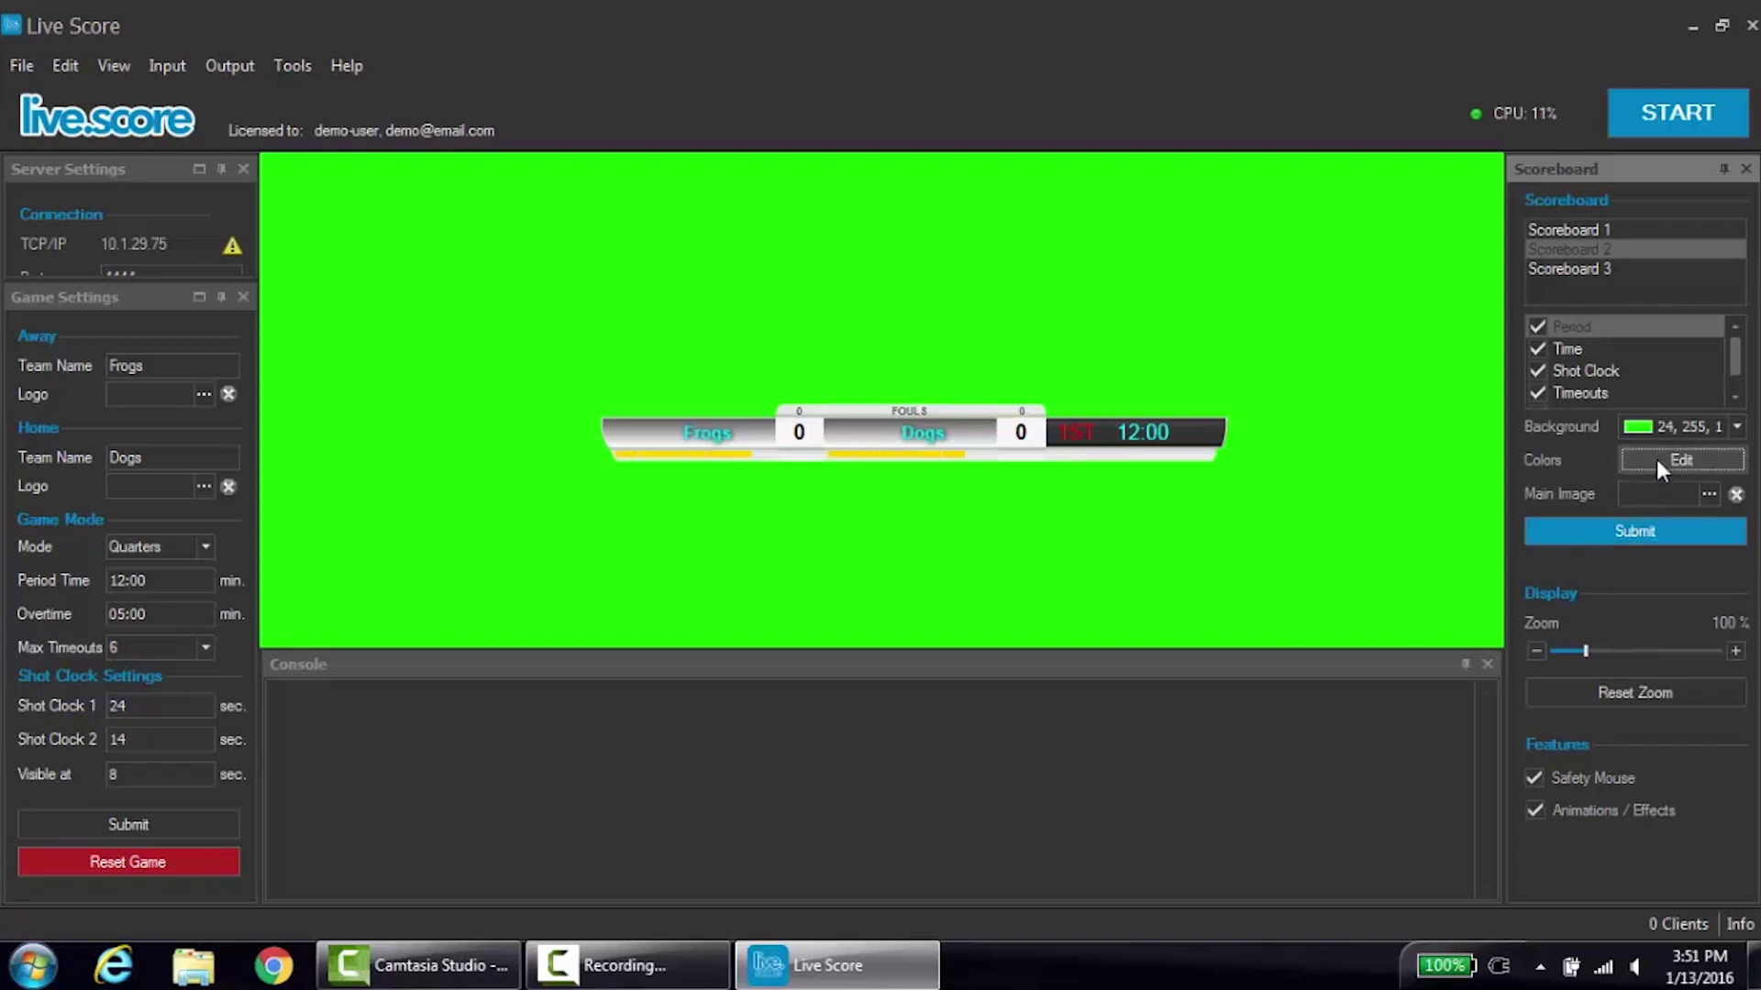
Give the away team a linear gradient from black to medium grey #FF828282 in the Color Manager.
{"action": "left_click", "coordinate": [1678, 459]}
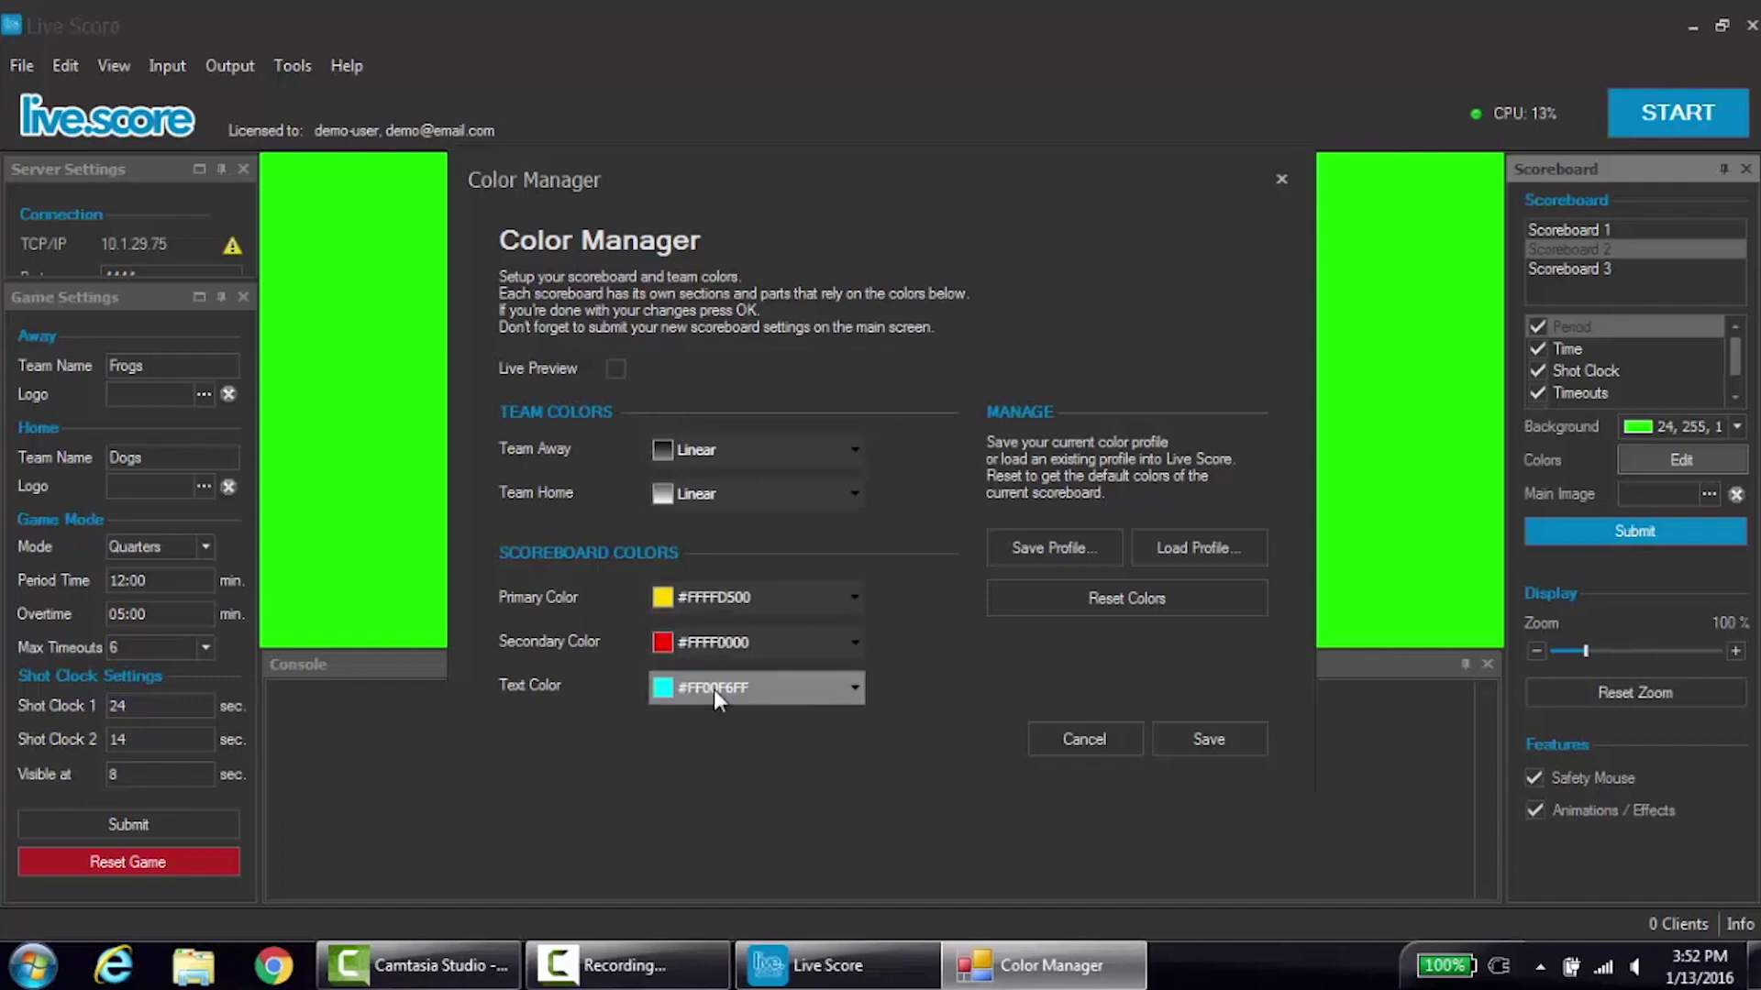
{"action": "left_click", "coordinate": [855, 452]}
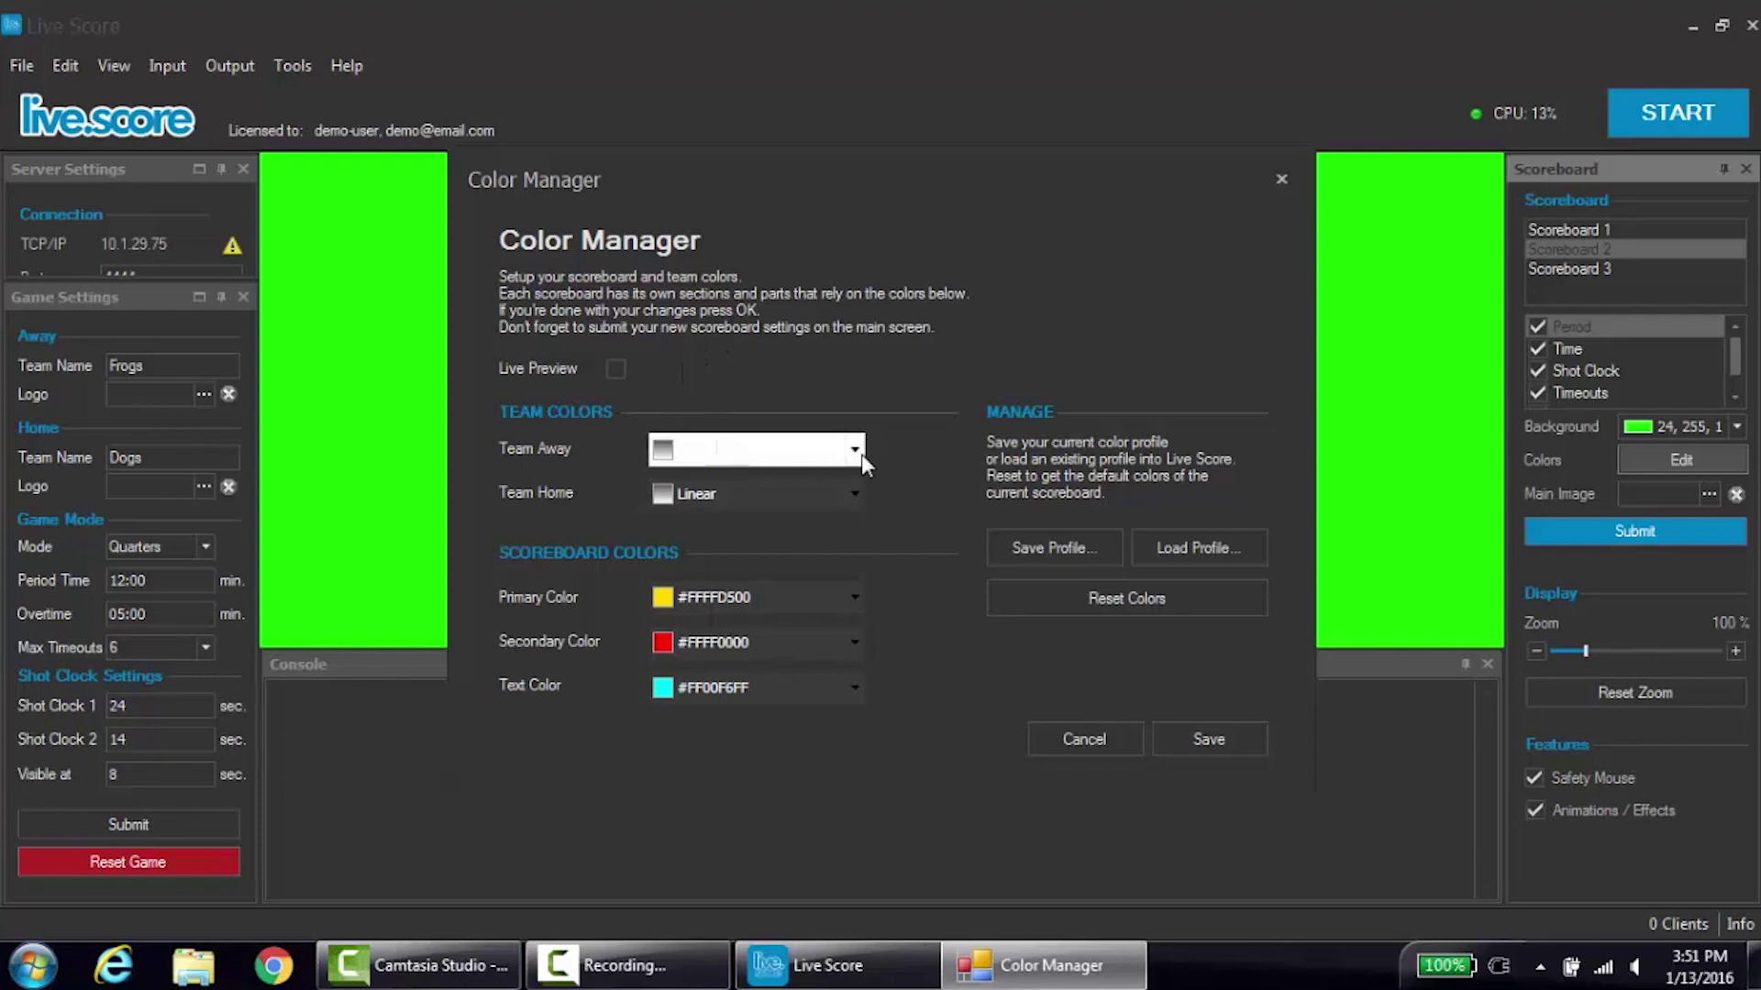
{"action": "left_click", "coordinate": [856, 454]}
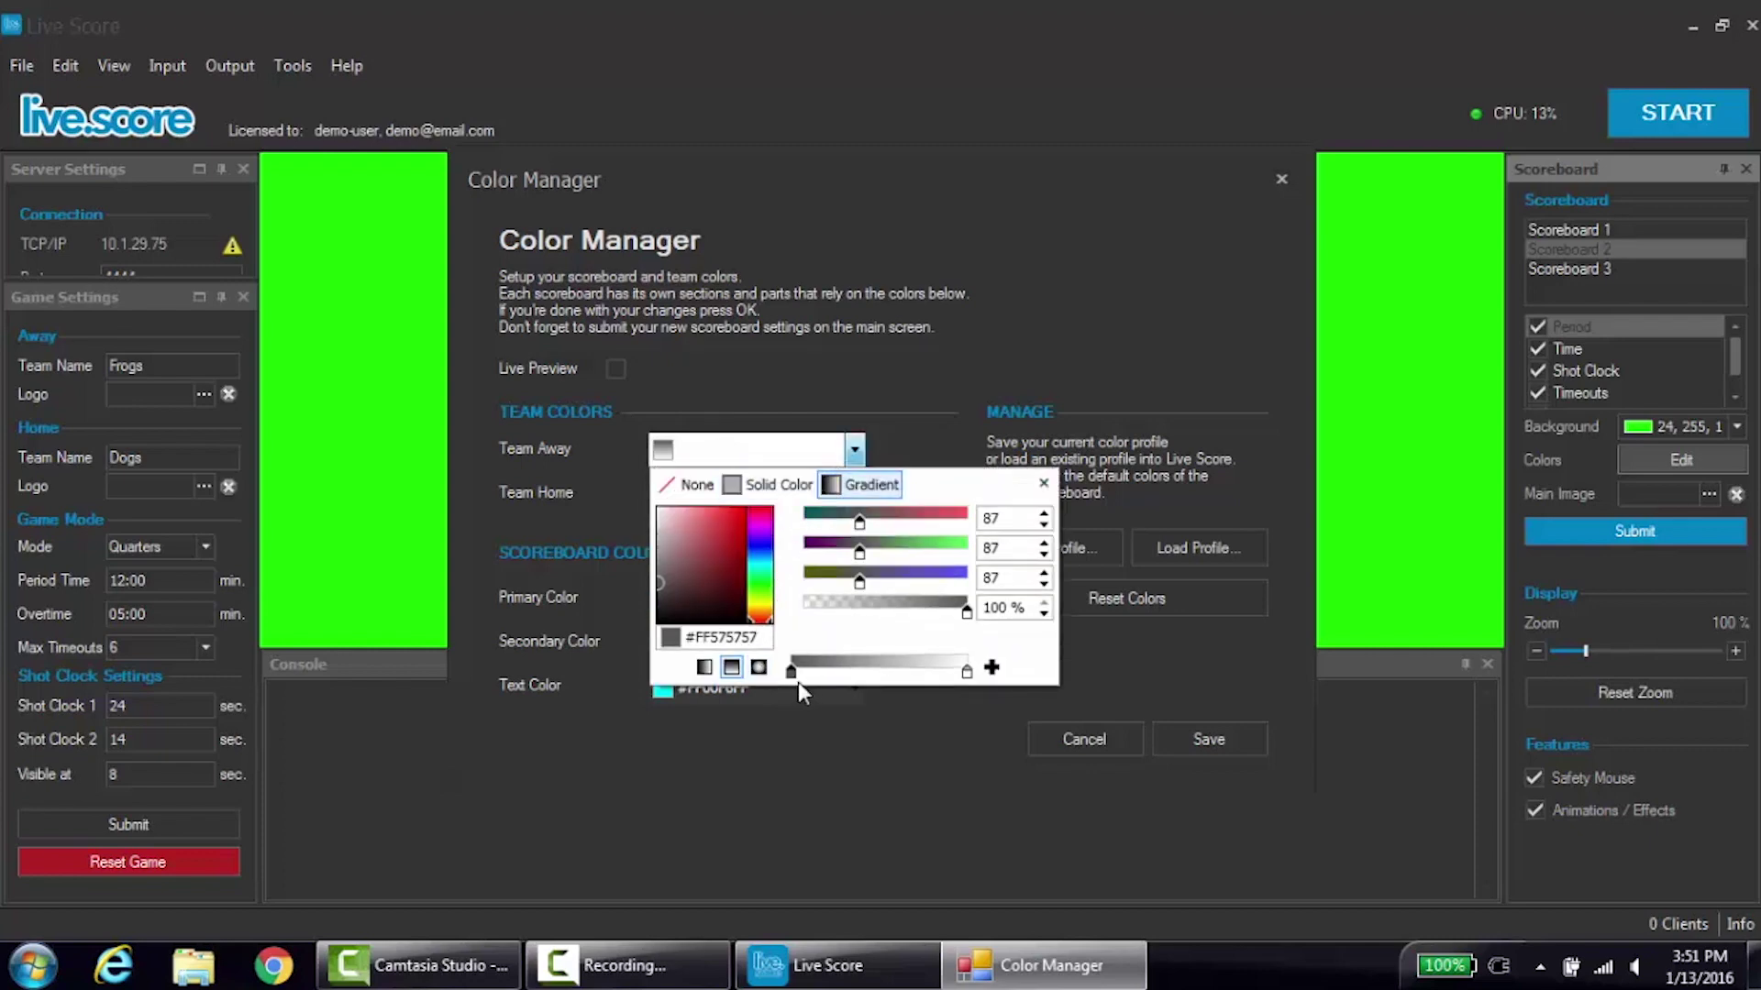
{"action": "left_click", "coordinate": [966, 672]}
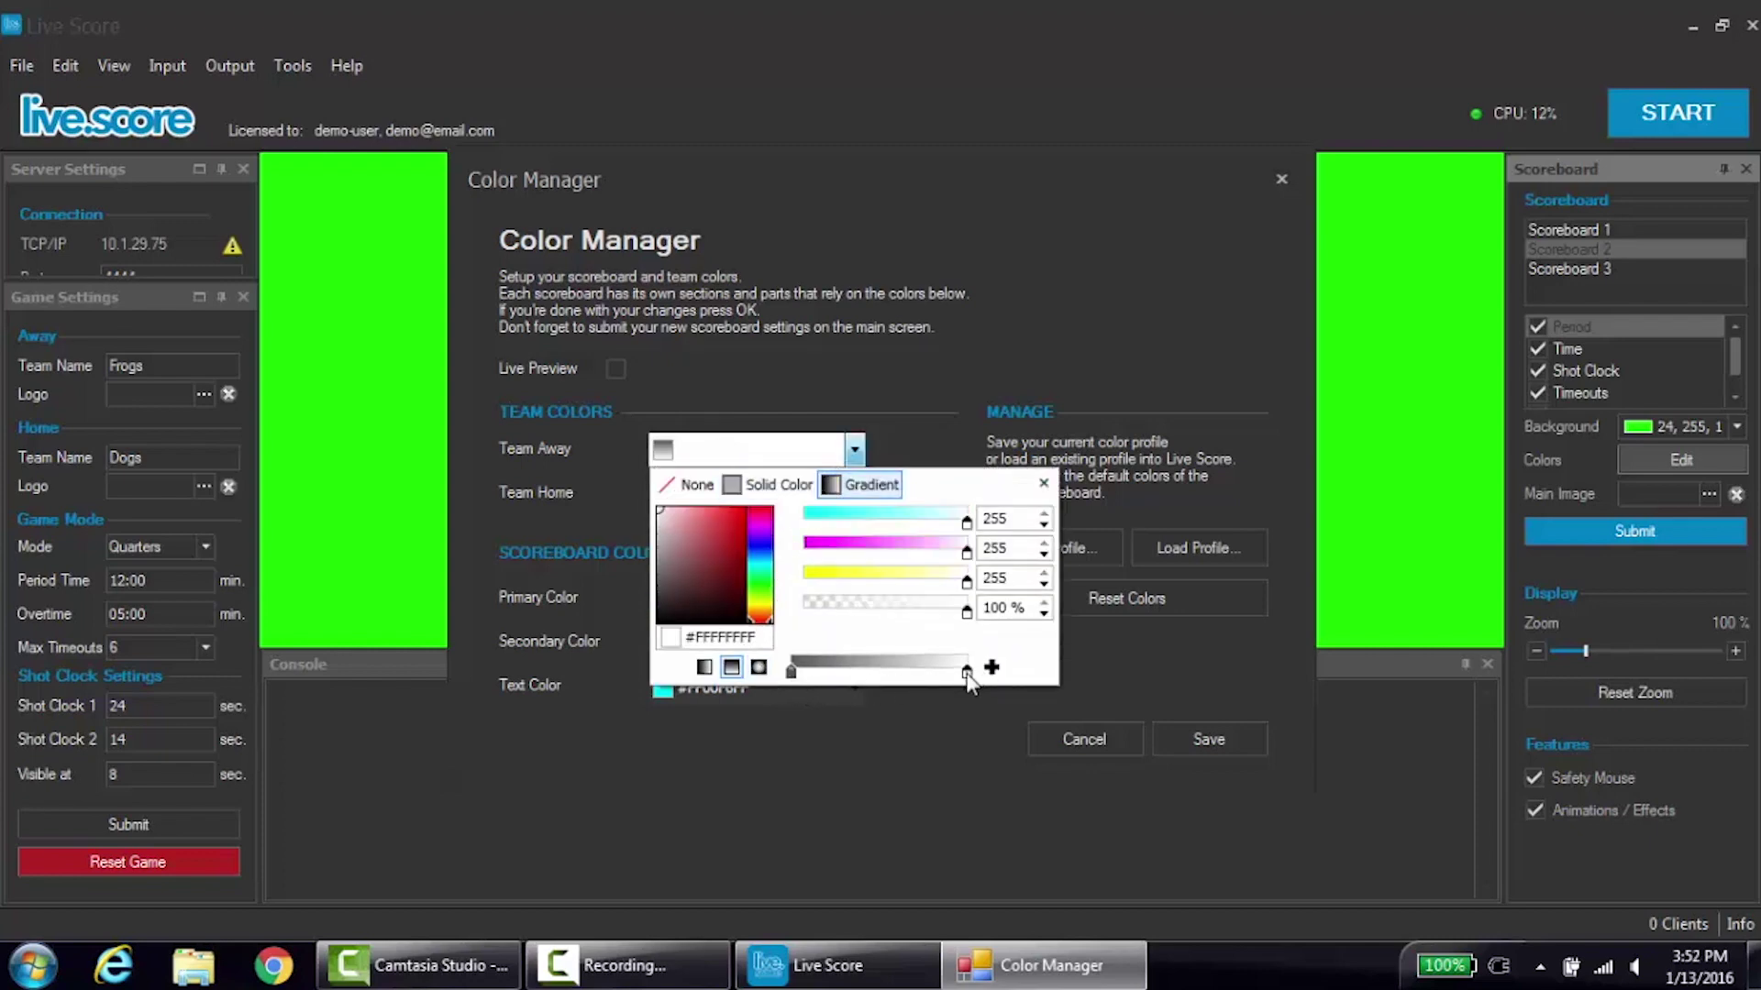
{"action": "left_click", "coordinate": [660, 563]}
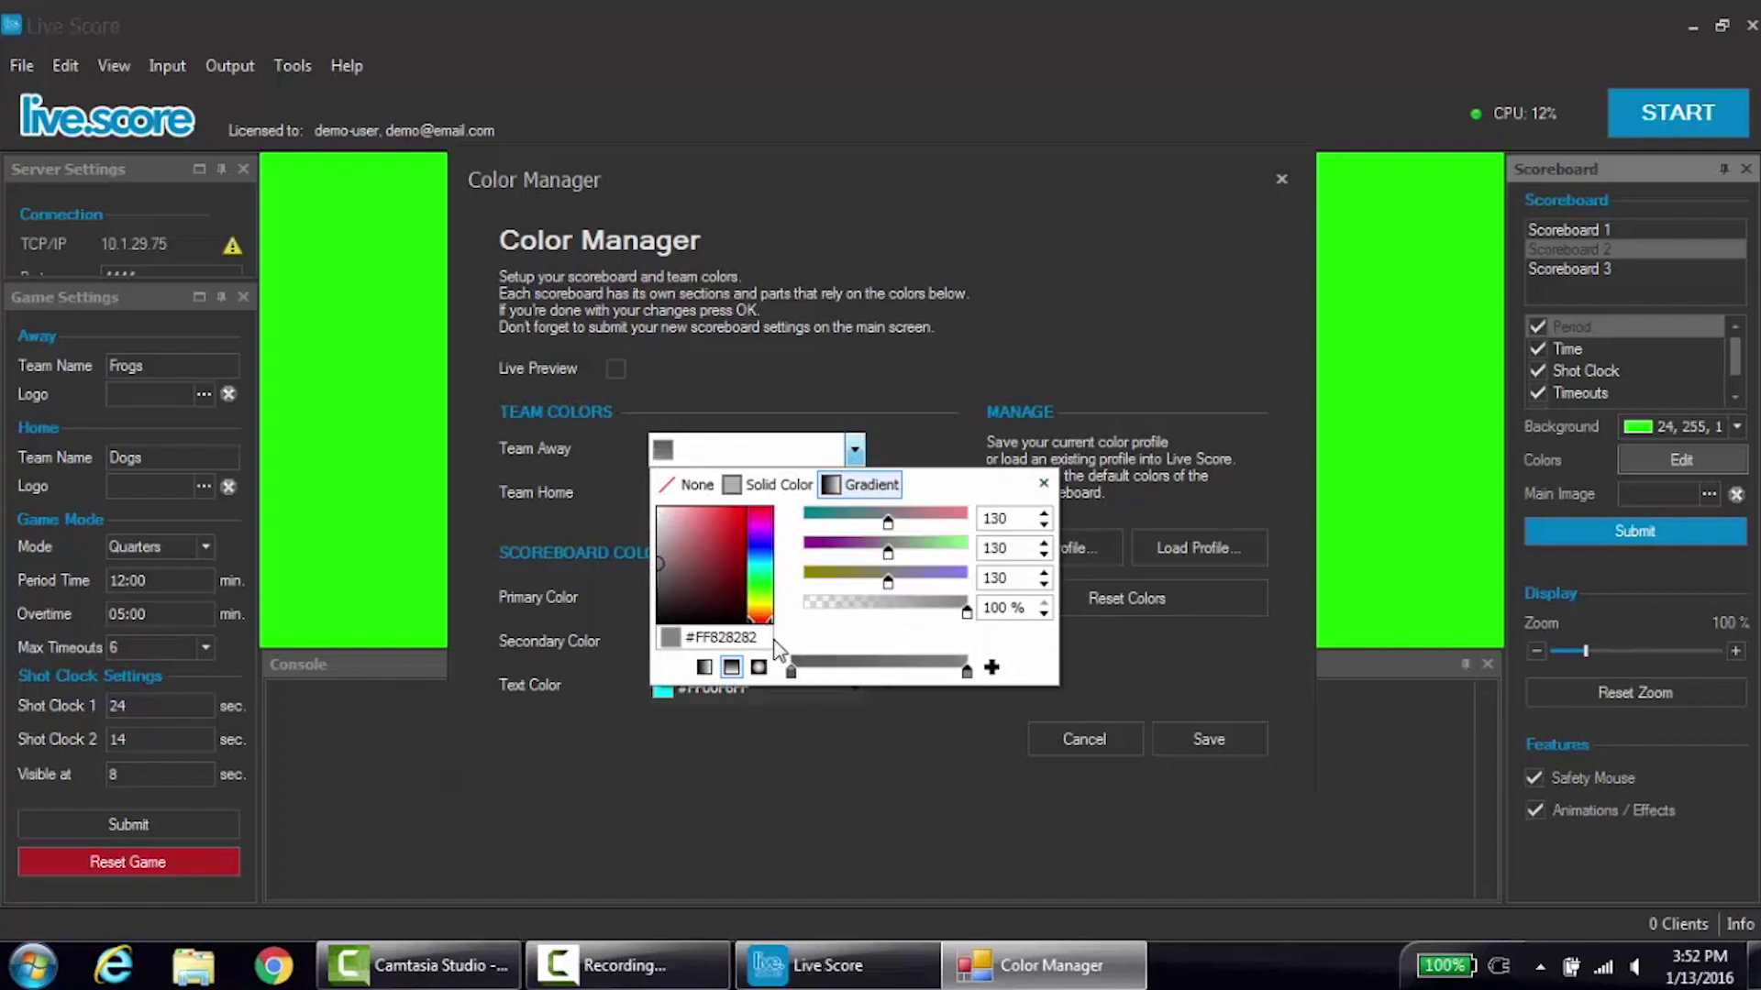
{"action": "left_click", "coordinate": [792, 672]}
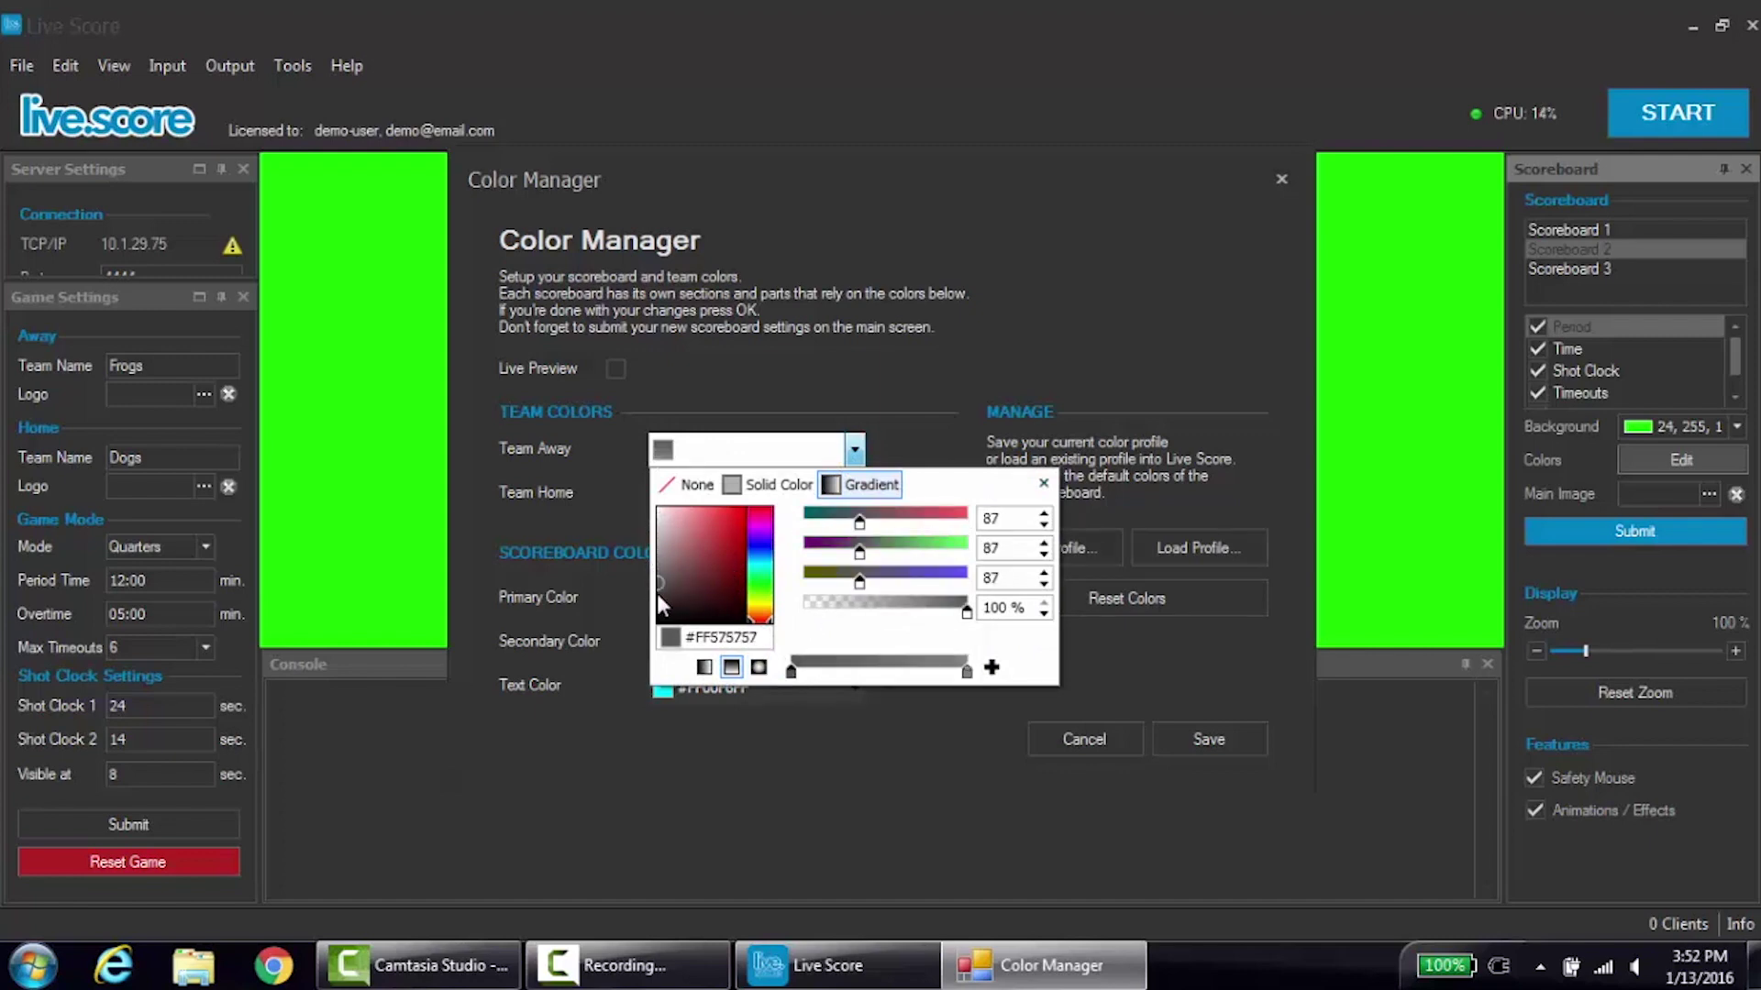
{"action": "left_click", "coordinate": [657, 624]}
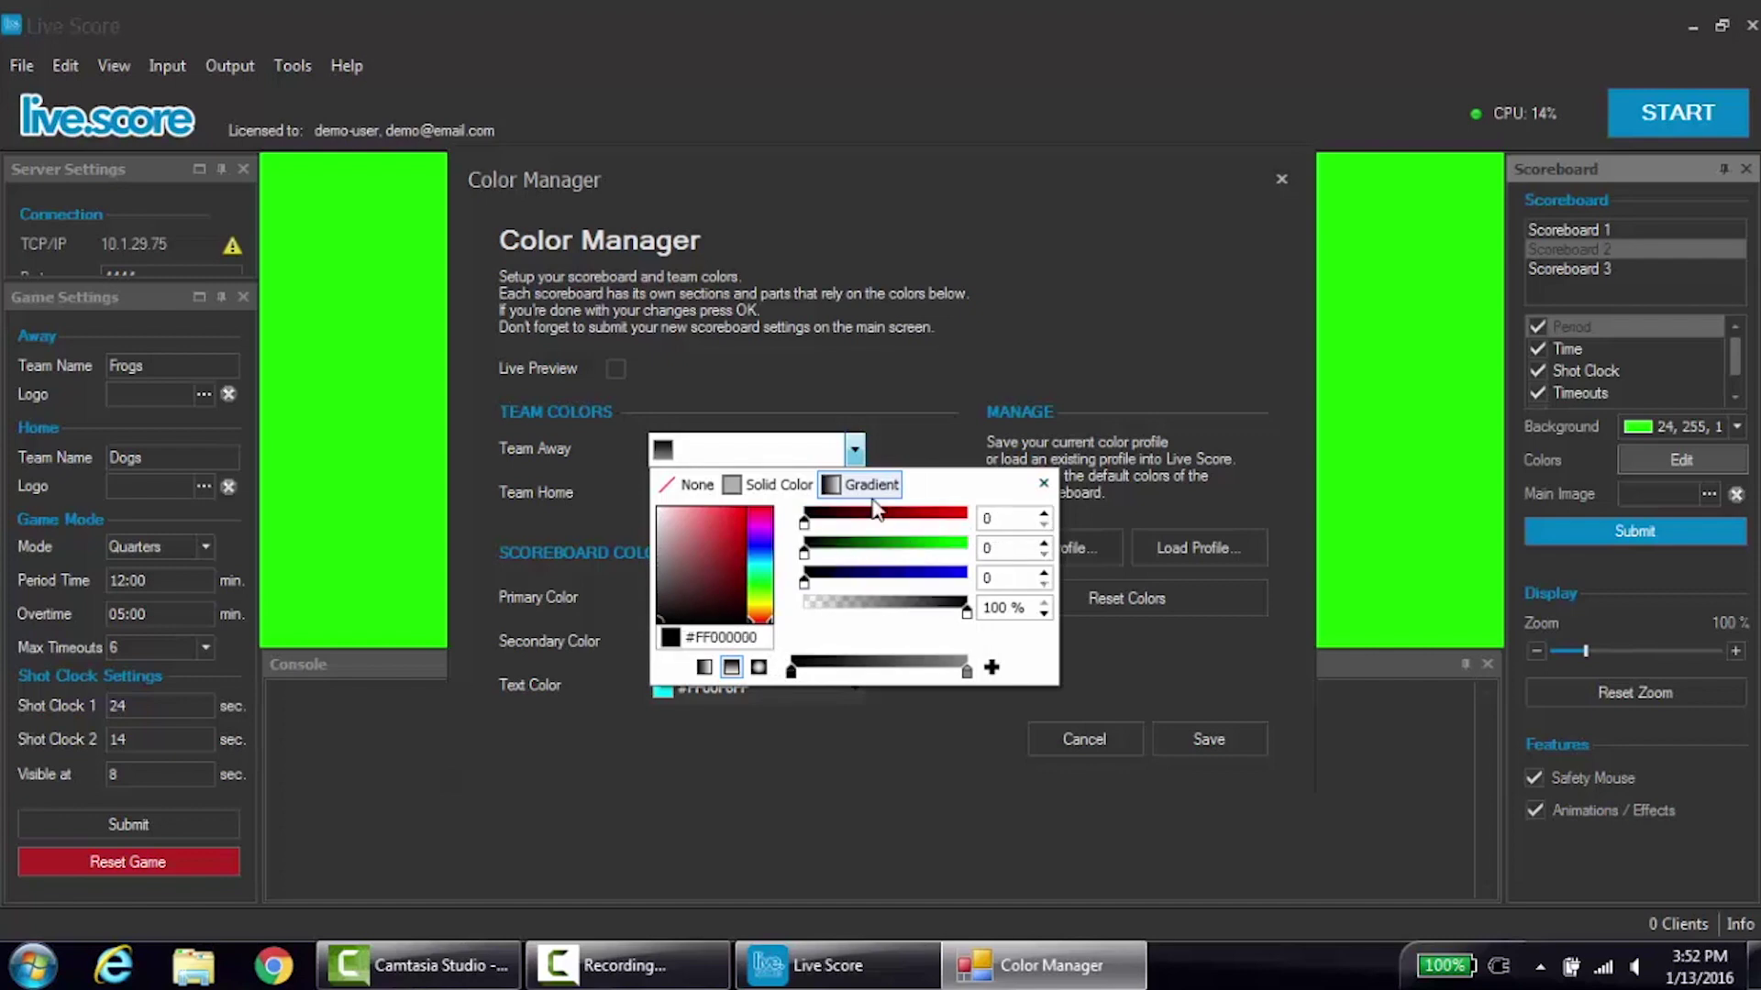
{"action": "left_click", "coordinate": [929, 442]}
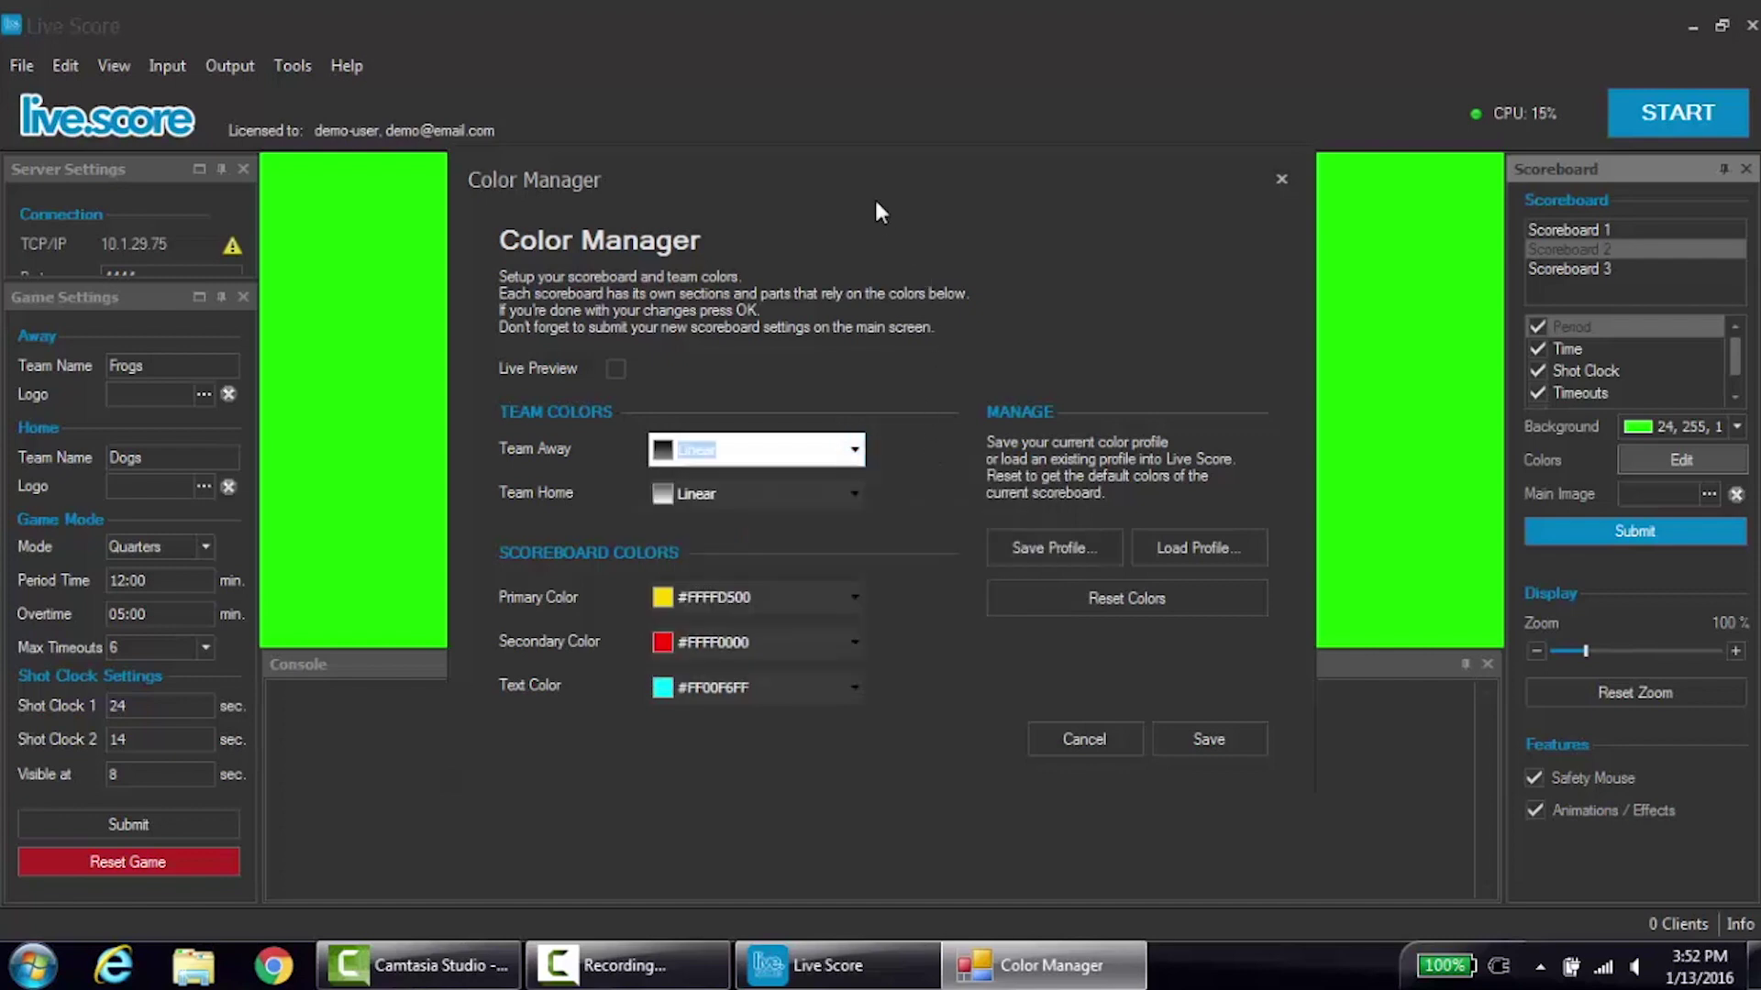
{"action": "left_click_drag", "start_coordinate": [872, 174], "coordinate": [1214, 269]}
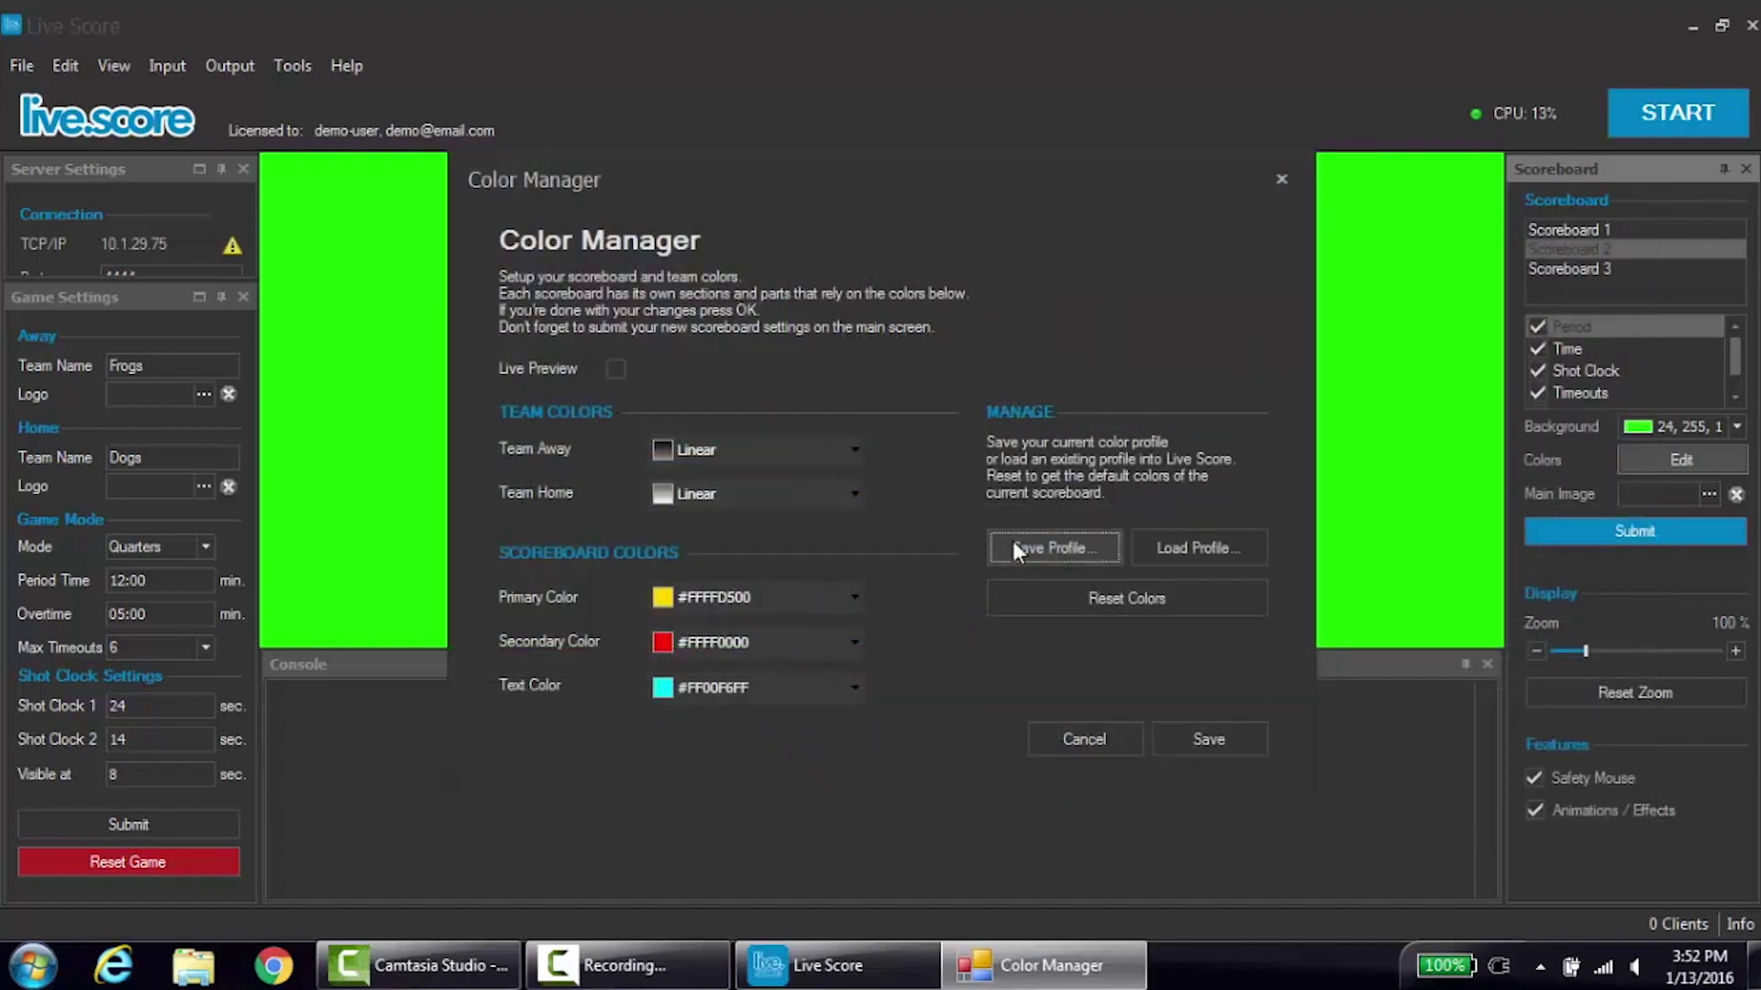
{"action": "left_click", "coordinate": [1014, 548]}
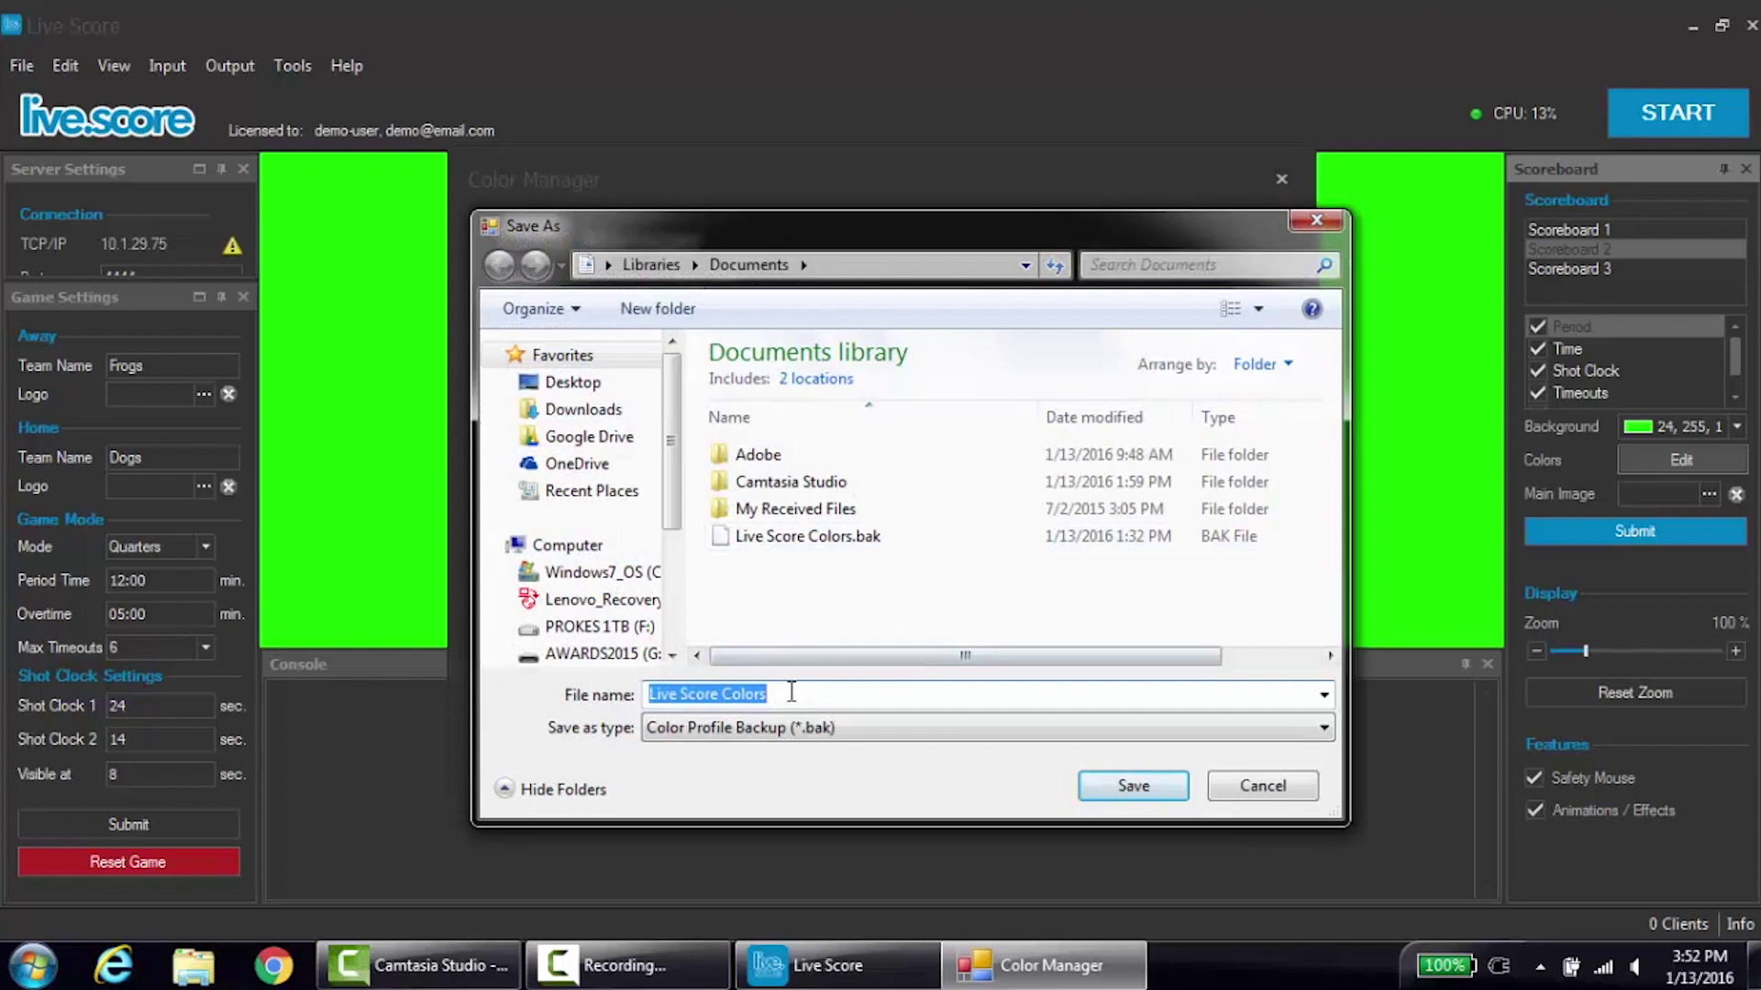
Save the current colours as the profile 'Live Score Colors Test'.
{"action": "left_click", "coordinate": [791, 694]}
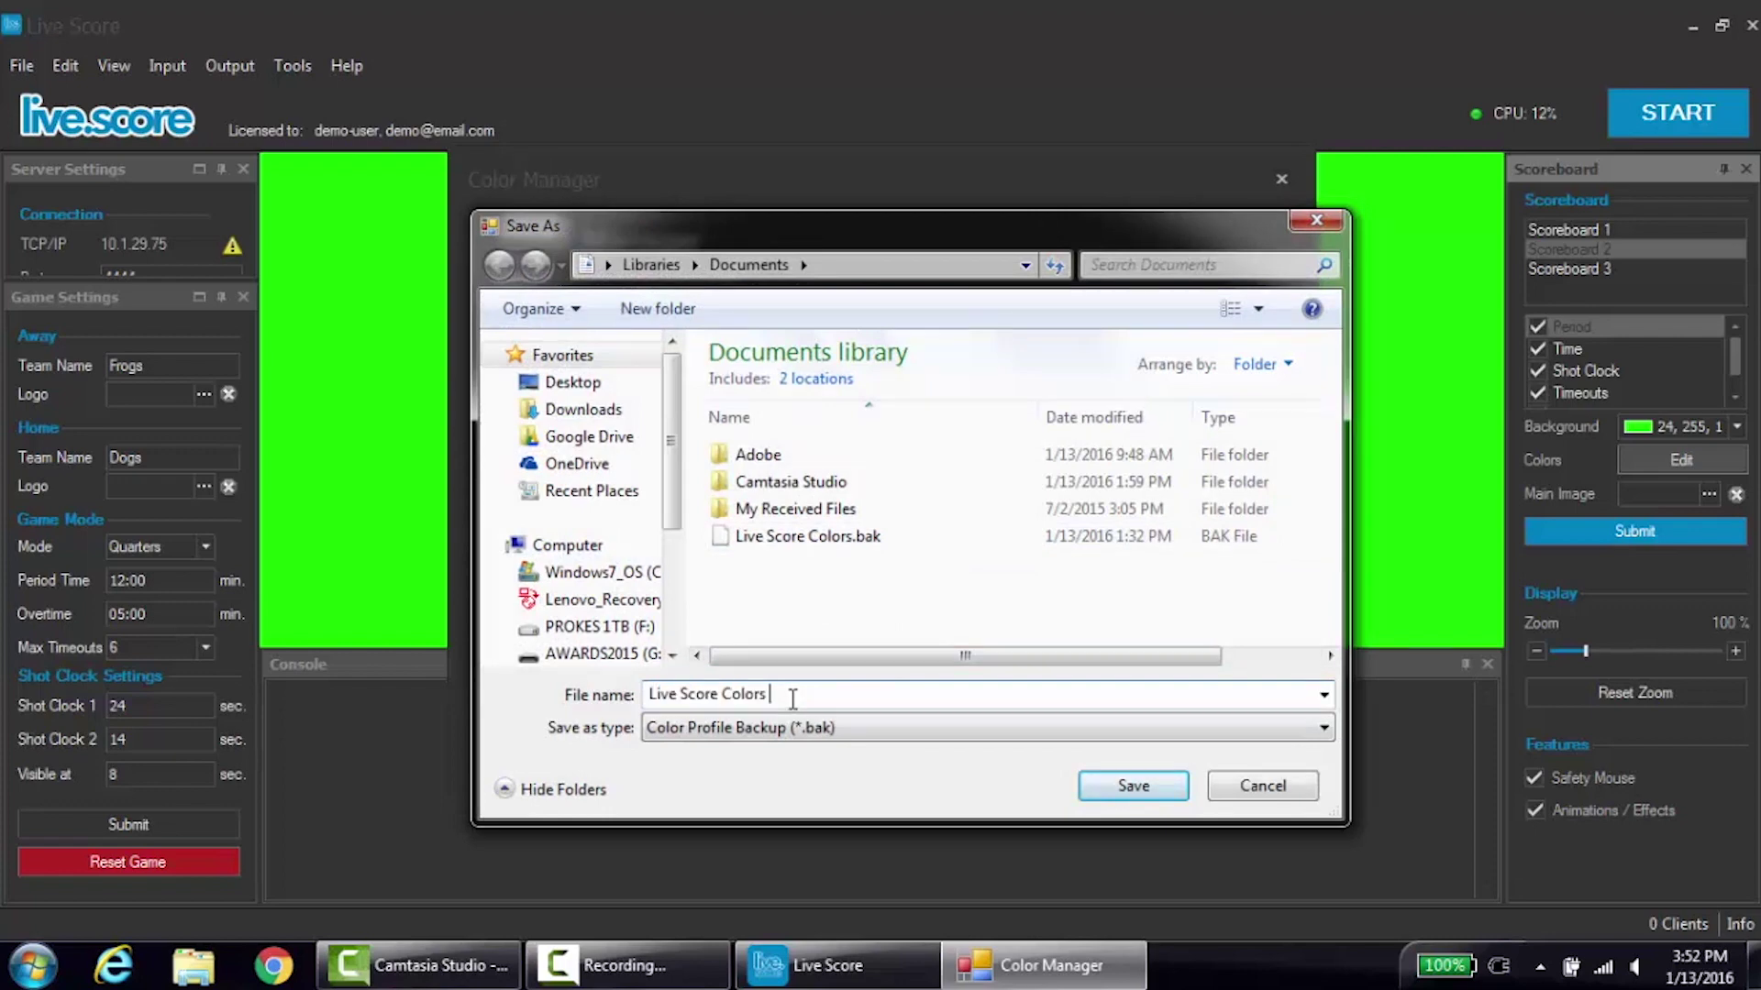
{"action": "type", "text": "Test"}
{"action": "left_click", "coordinate": [1085, 789]}
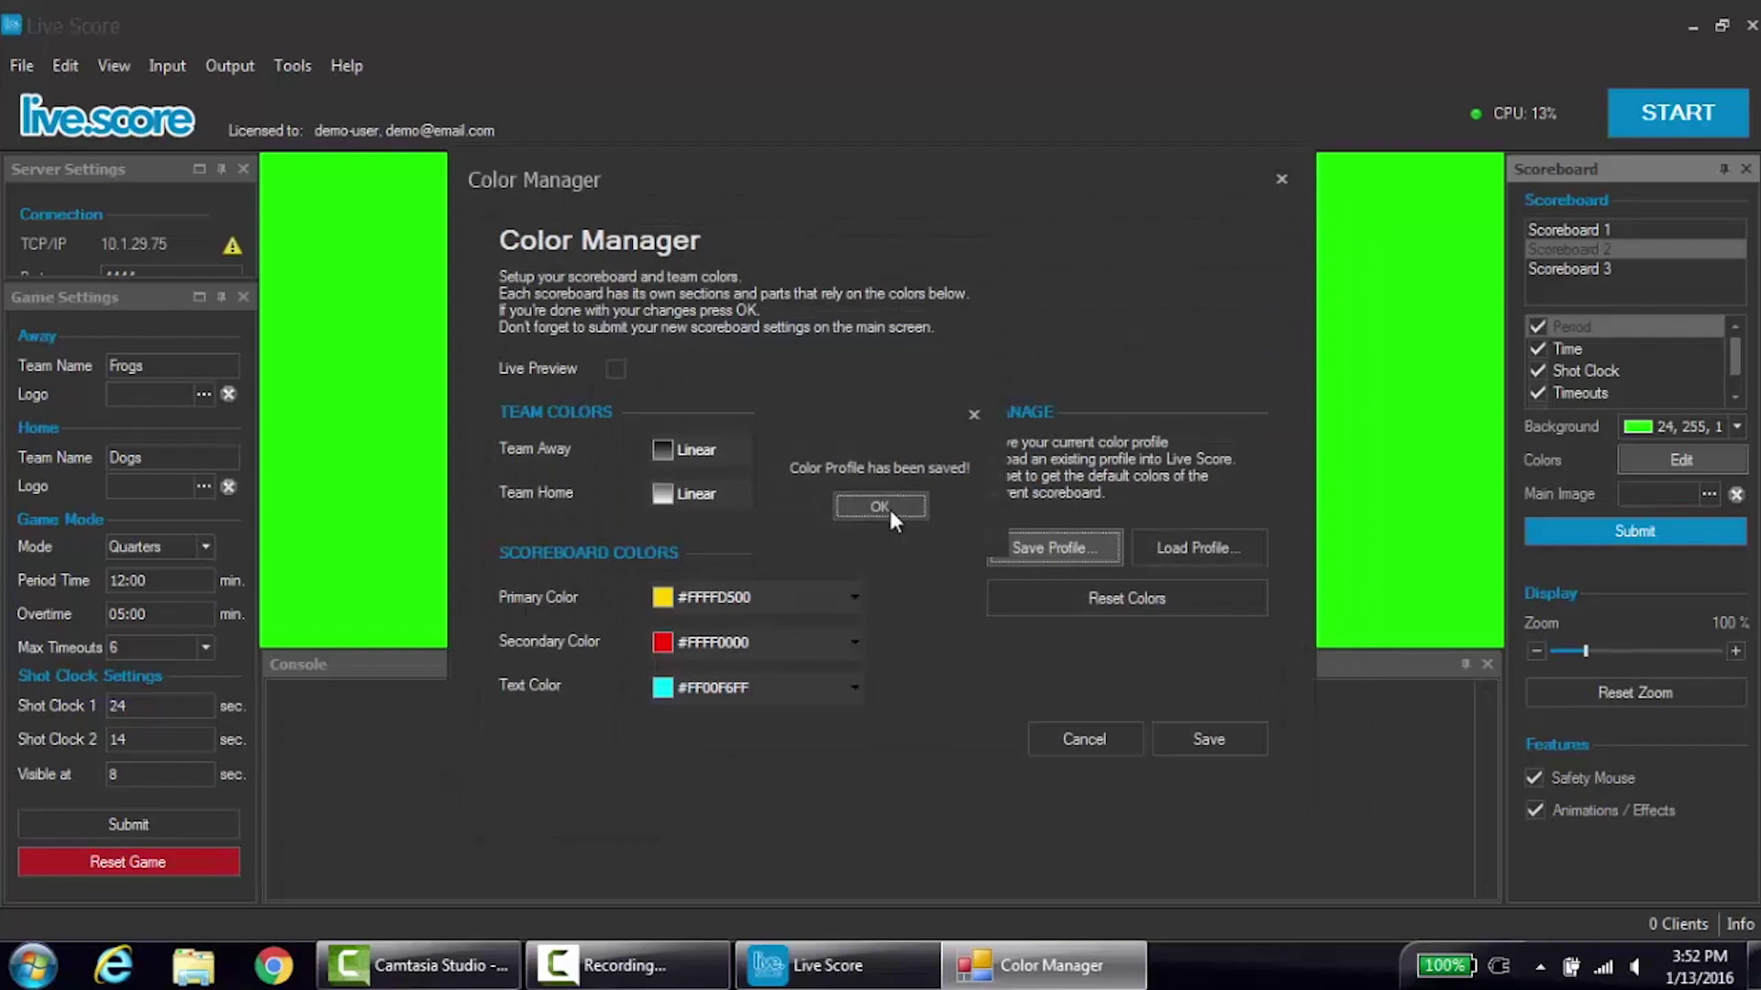
{"action": "left_click", "coordinate": [890, 509]}
Load the Live Score Colors.bak colour profile.
{"action": "left_click", "coordinate": [1181, 554]}
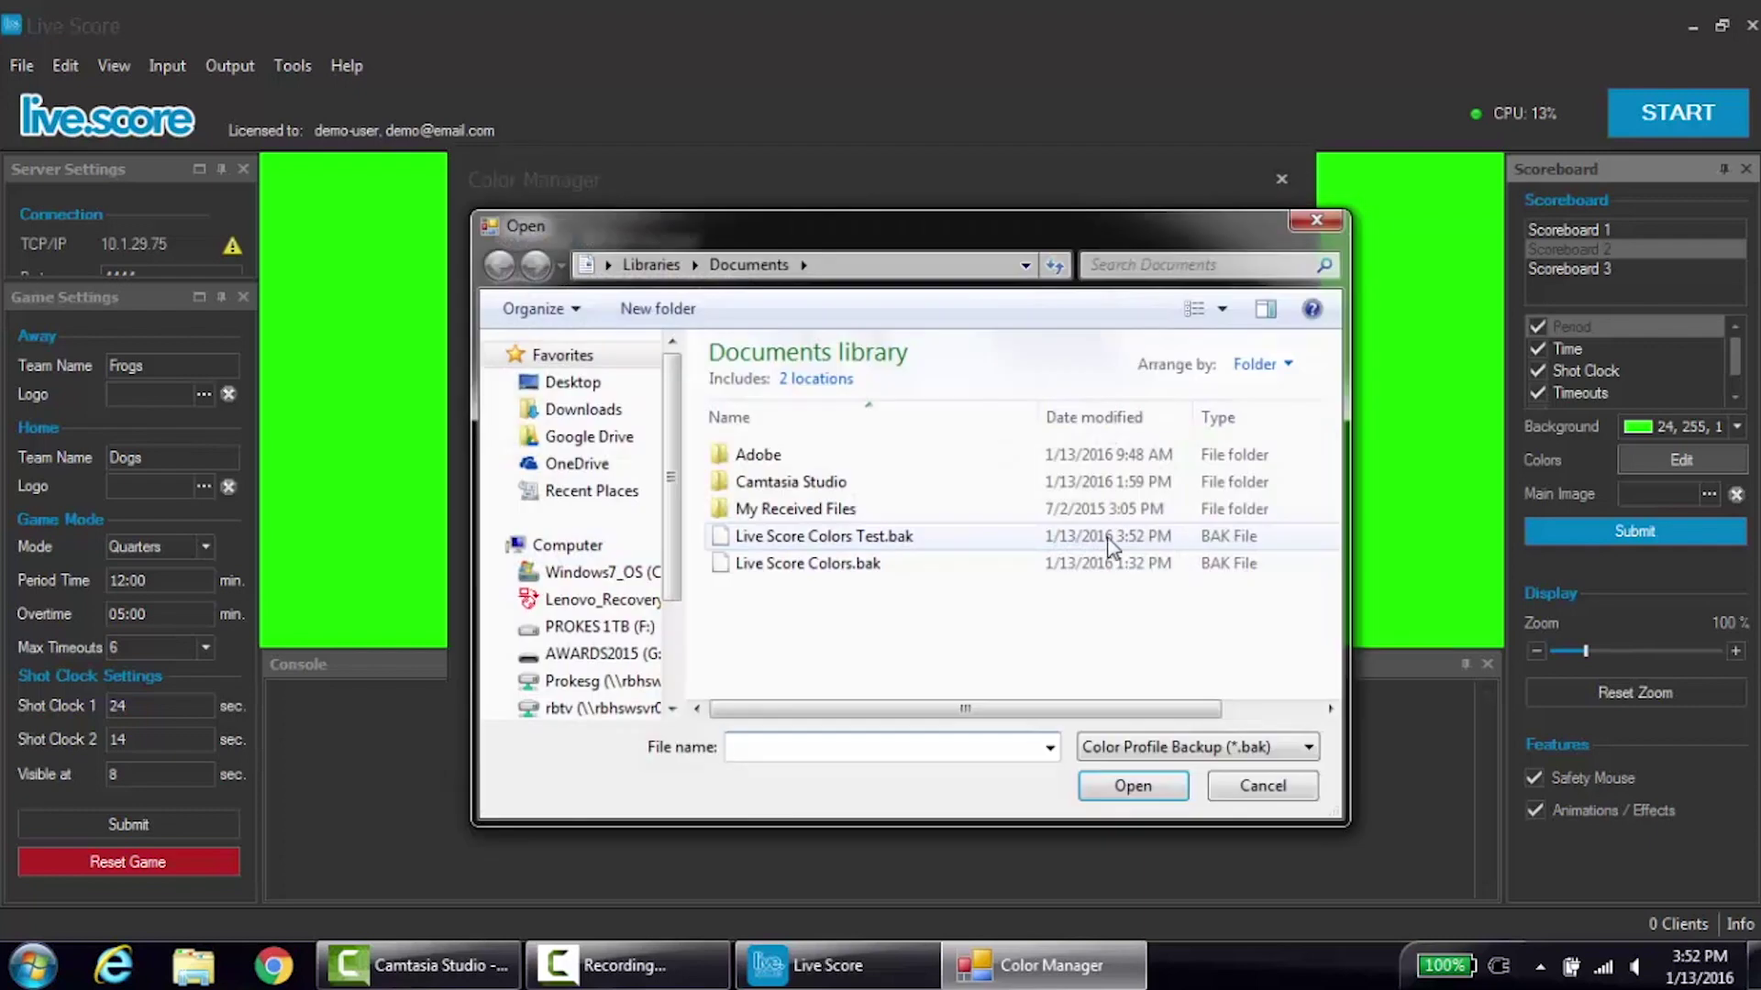
{"action": "left_click", "coordinate": [887, 561]}
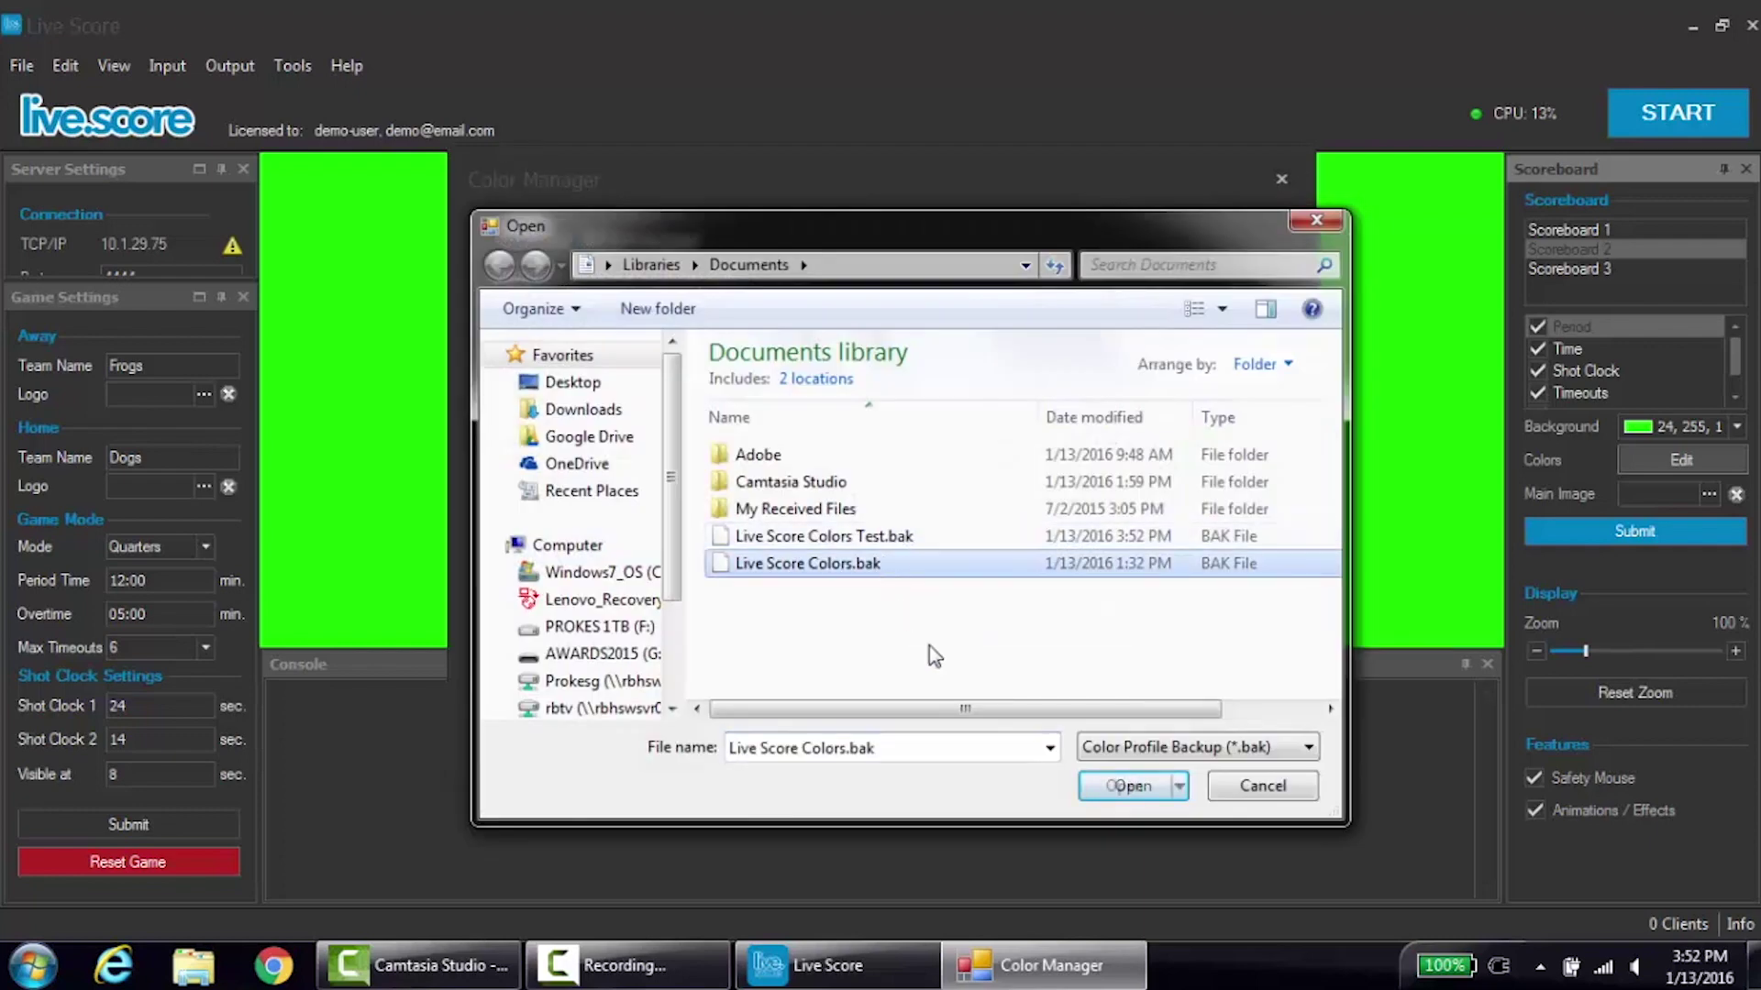
{"action": "left_click", "coordinate": [1126, 786]}
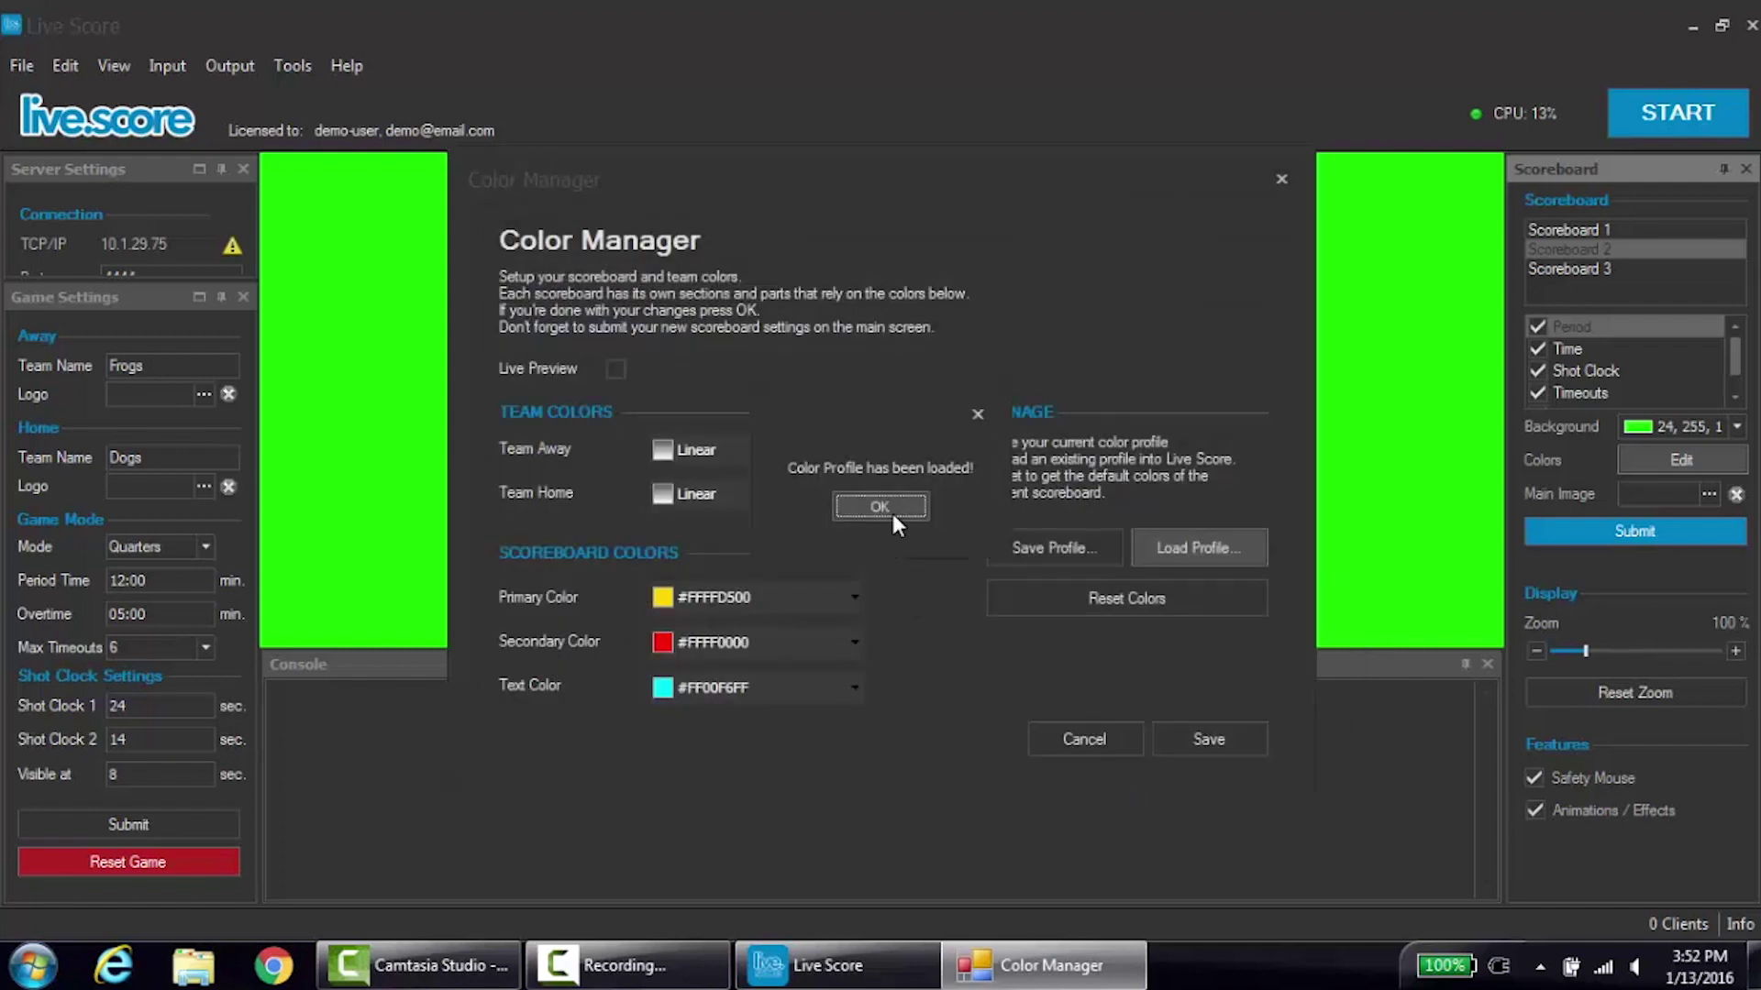
{"action": "left_click", "coordinate": [897, 519]}
Apply the new team colours to the scoreboard, then browse the H: drive for a main image without picking one.
{"action": "left_click", "coordinate": [1221, 734]}
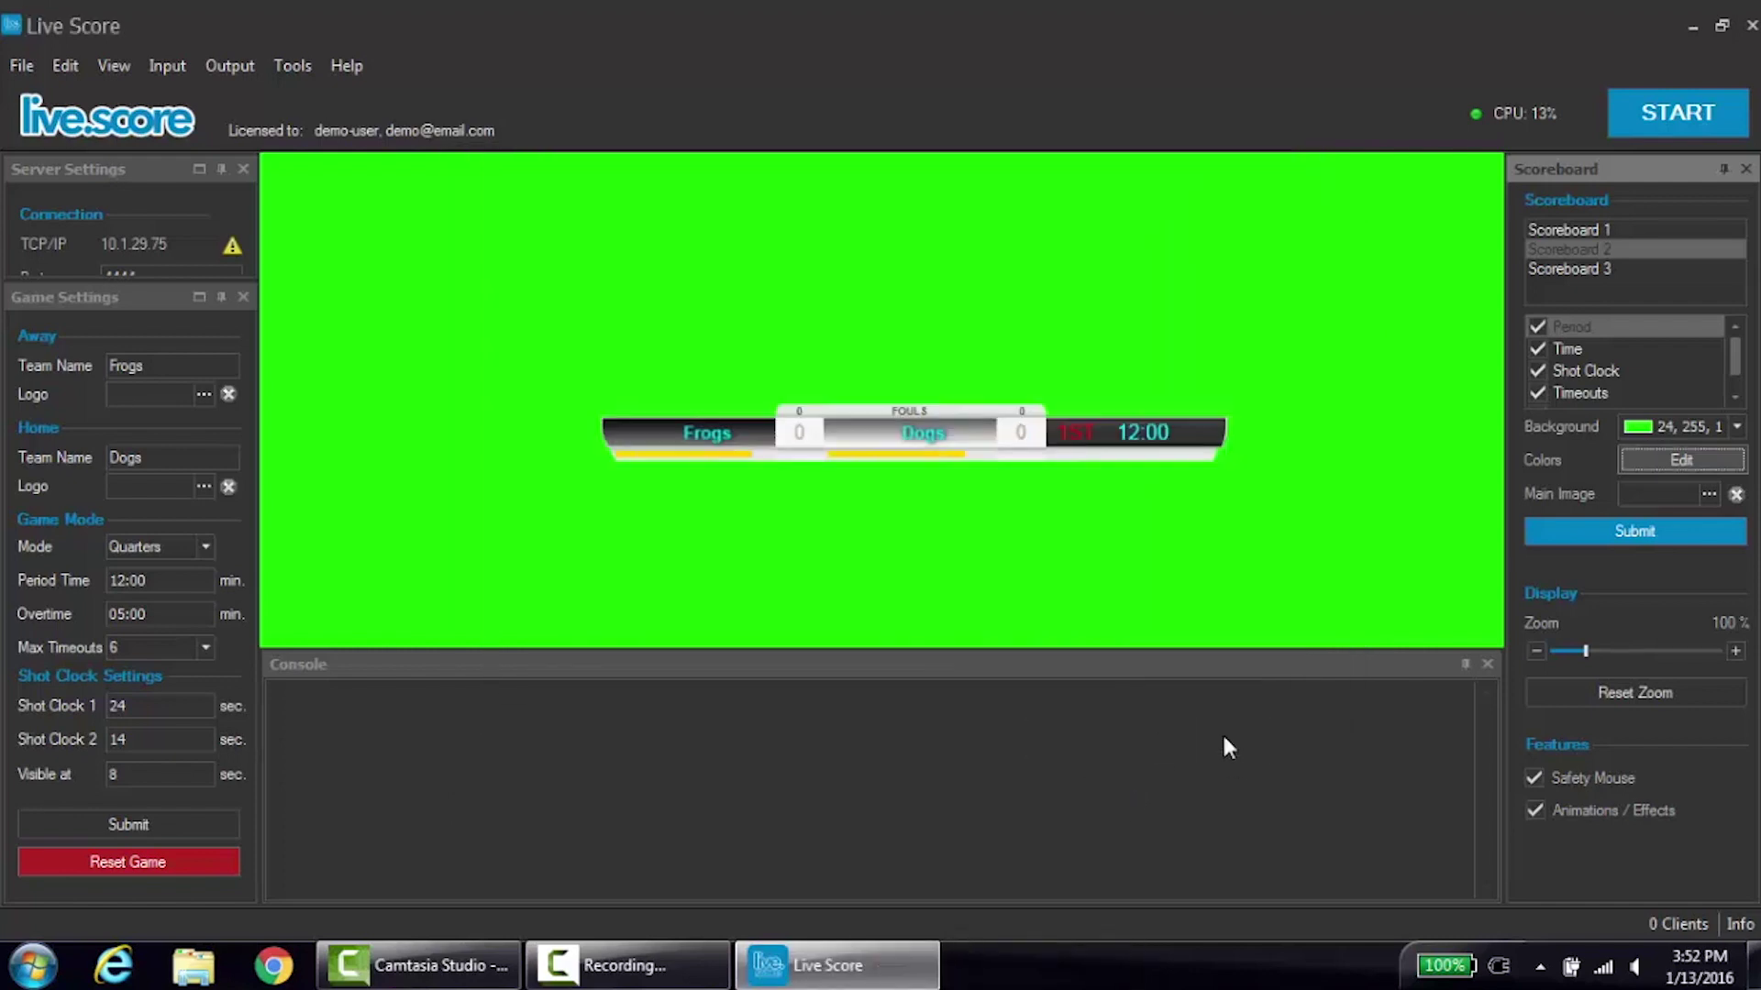
{"action": "left_click", "coordinate": [1631, 532]}
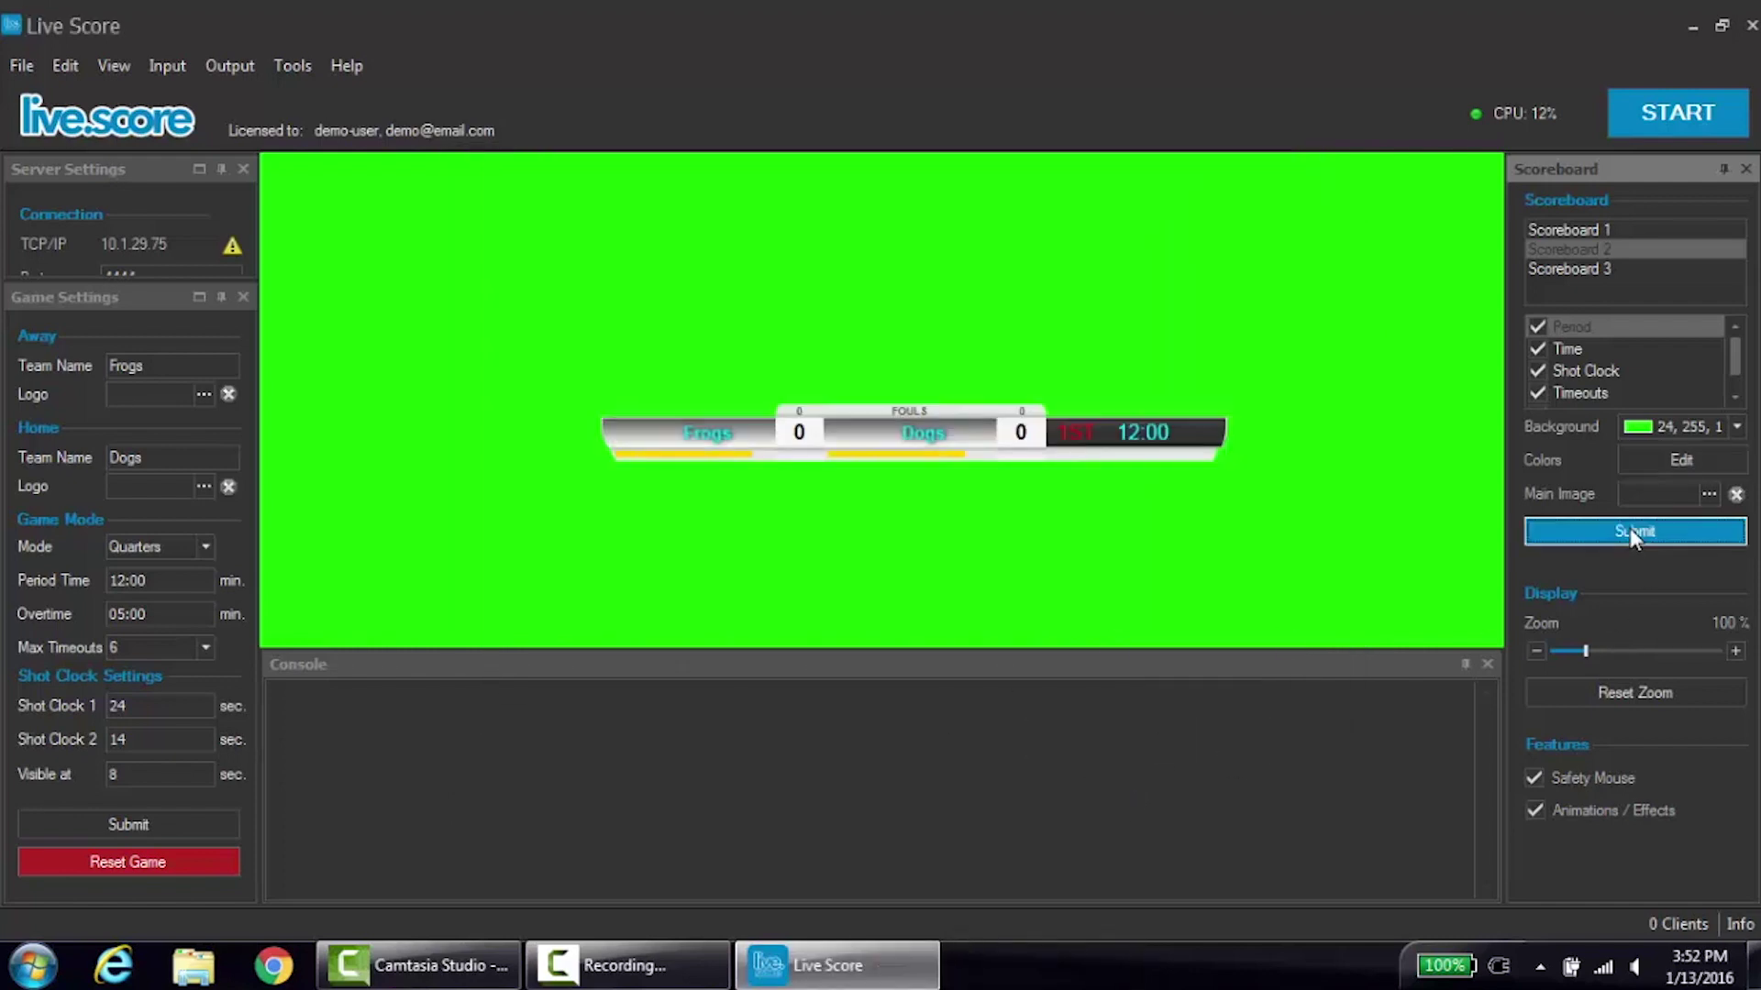
{"action": "left_click", "coordinate": [1709, 495]}
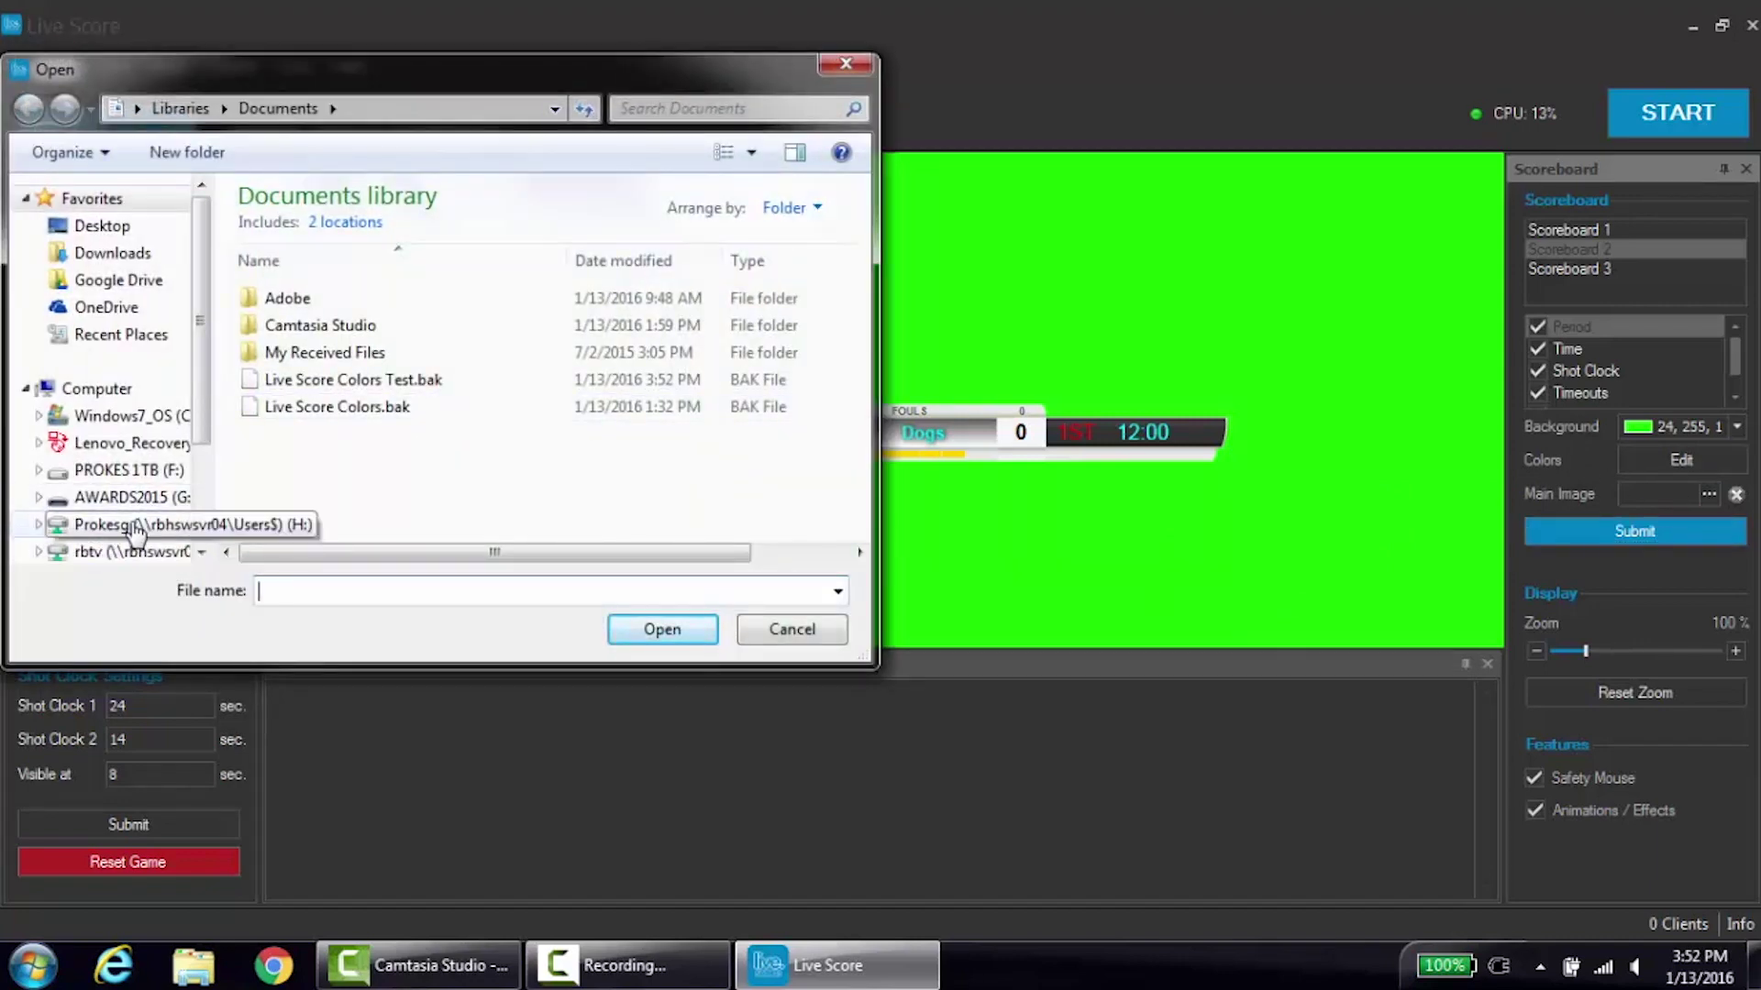
{"action": "left_click", "coordinate": [108, 525]}
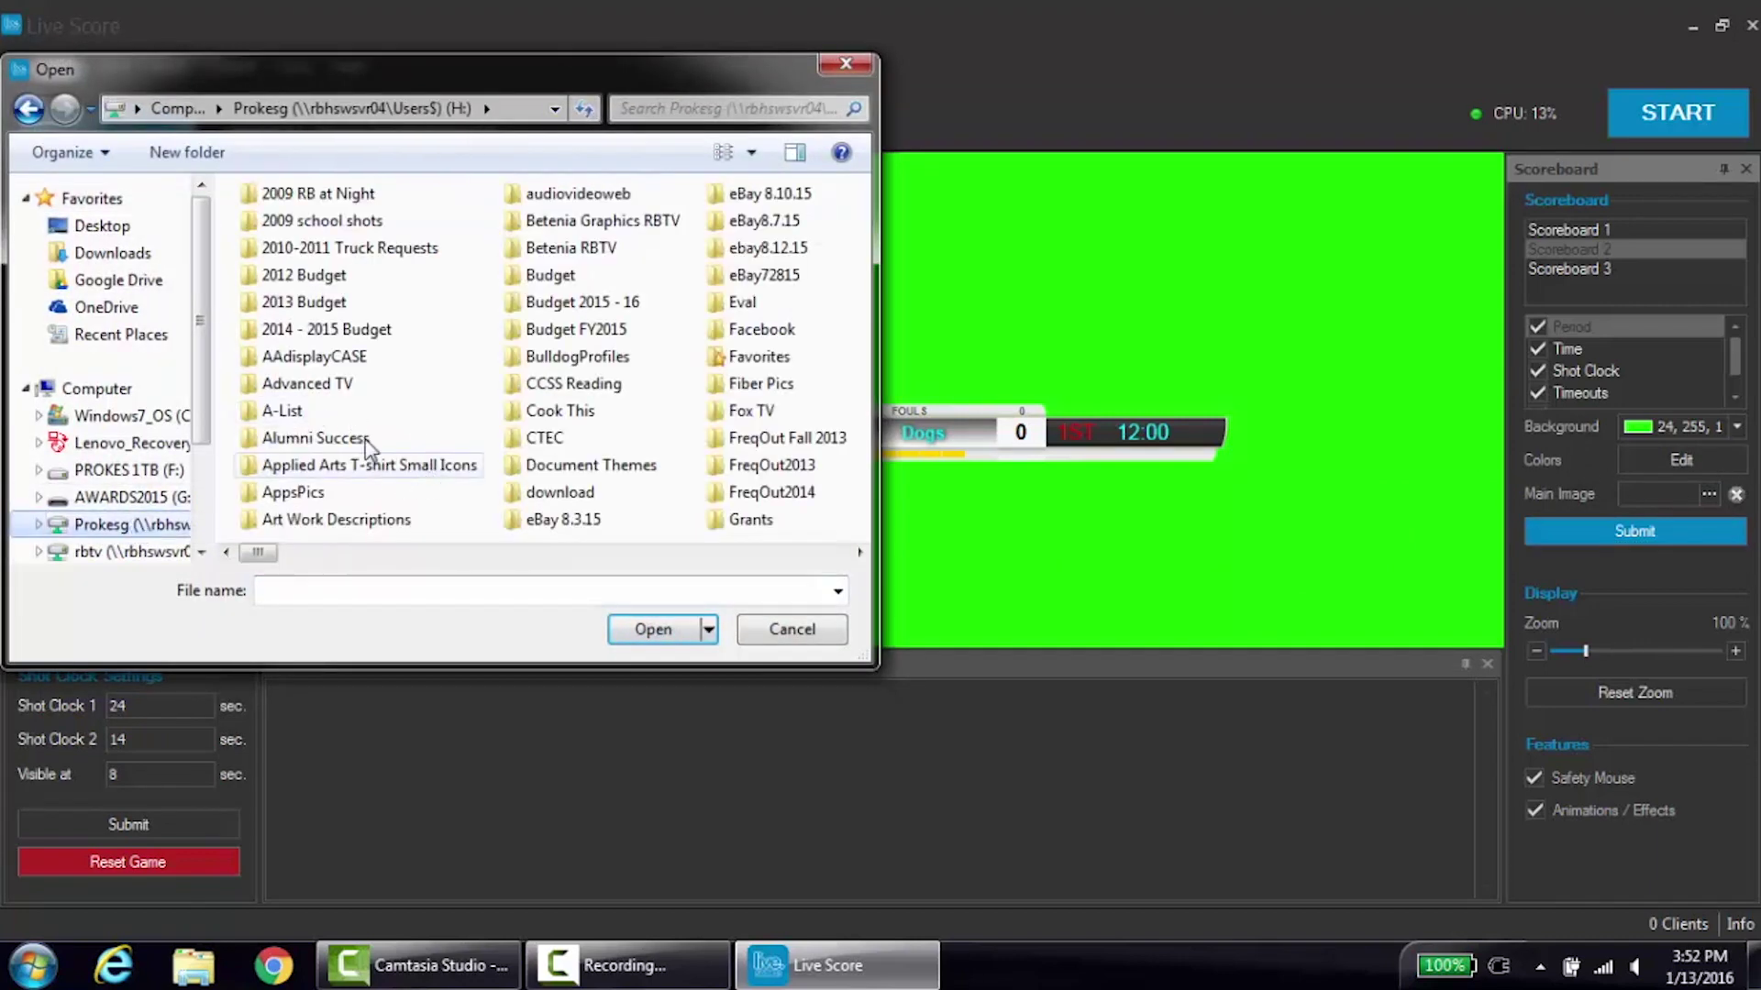
{"action": "left_click", "coordinate": [653, 630]}
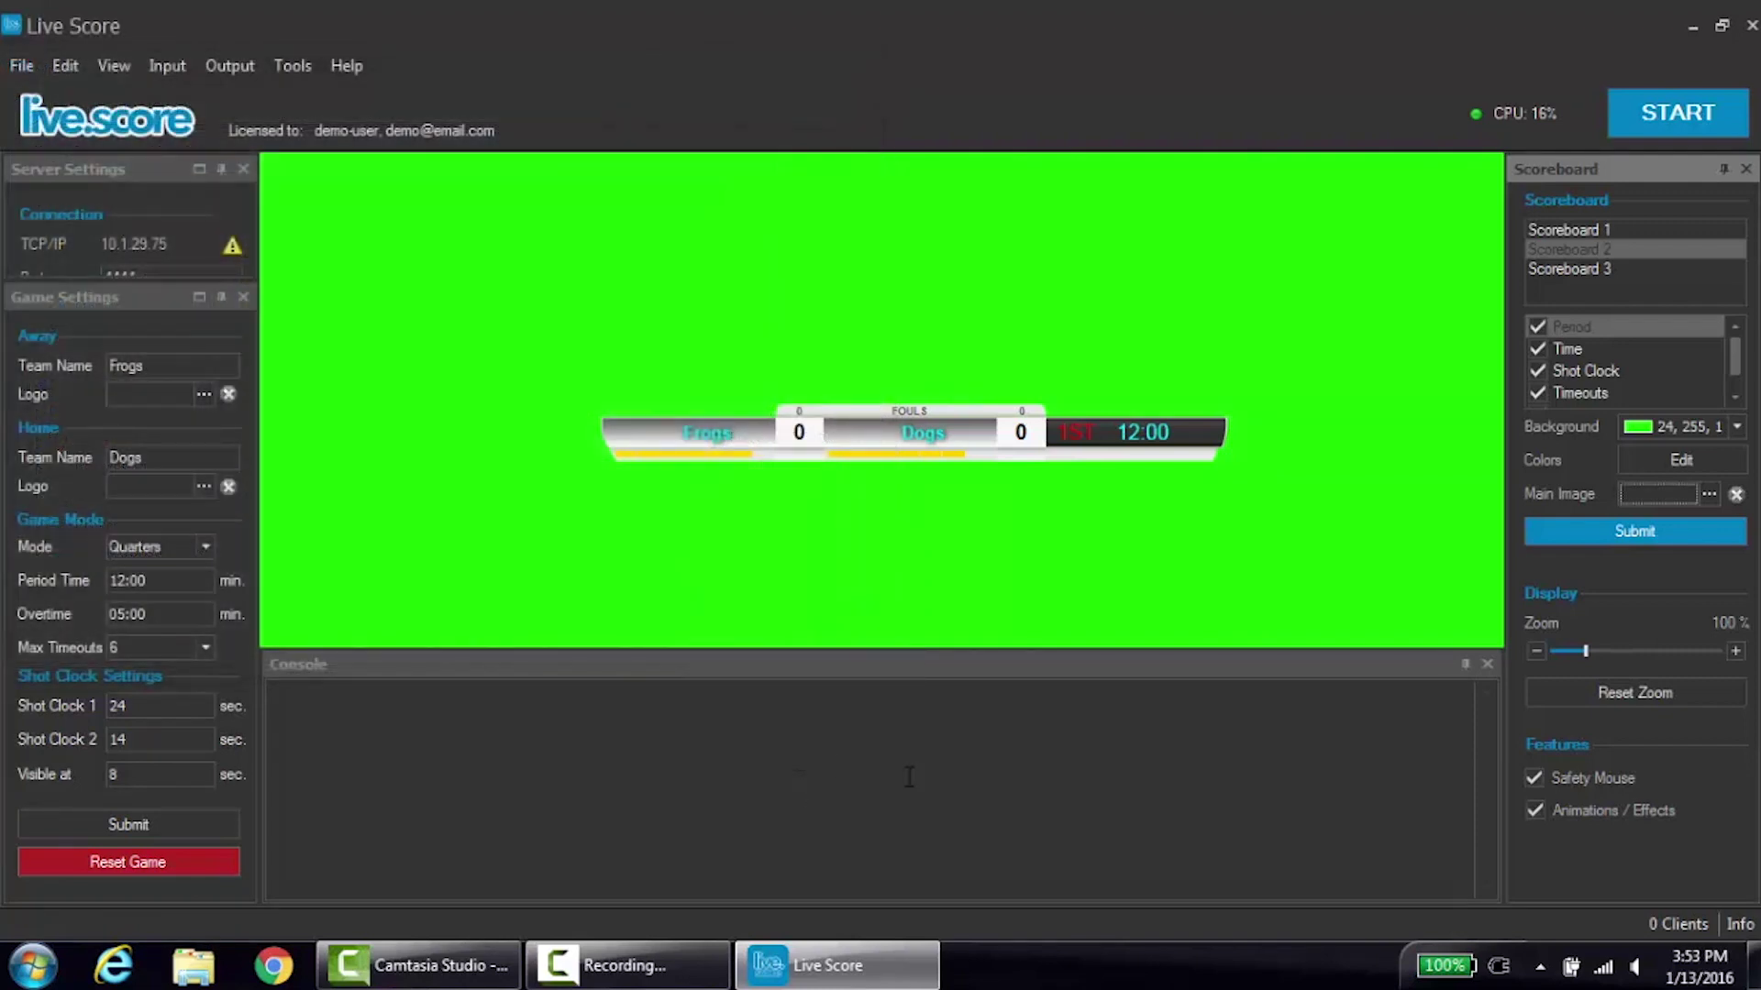
Zoom the scoreboard preview up to 121%, then back down to 110%.
{"action": "left_click", "coordinate": [1735, 651]}
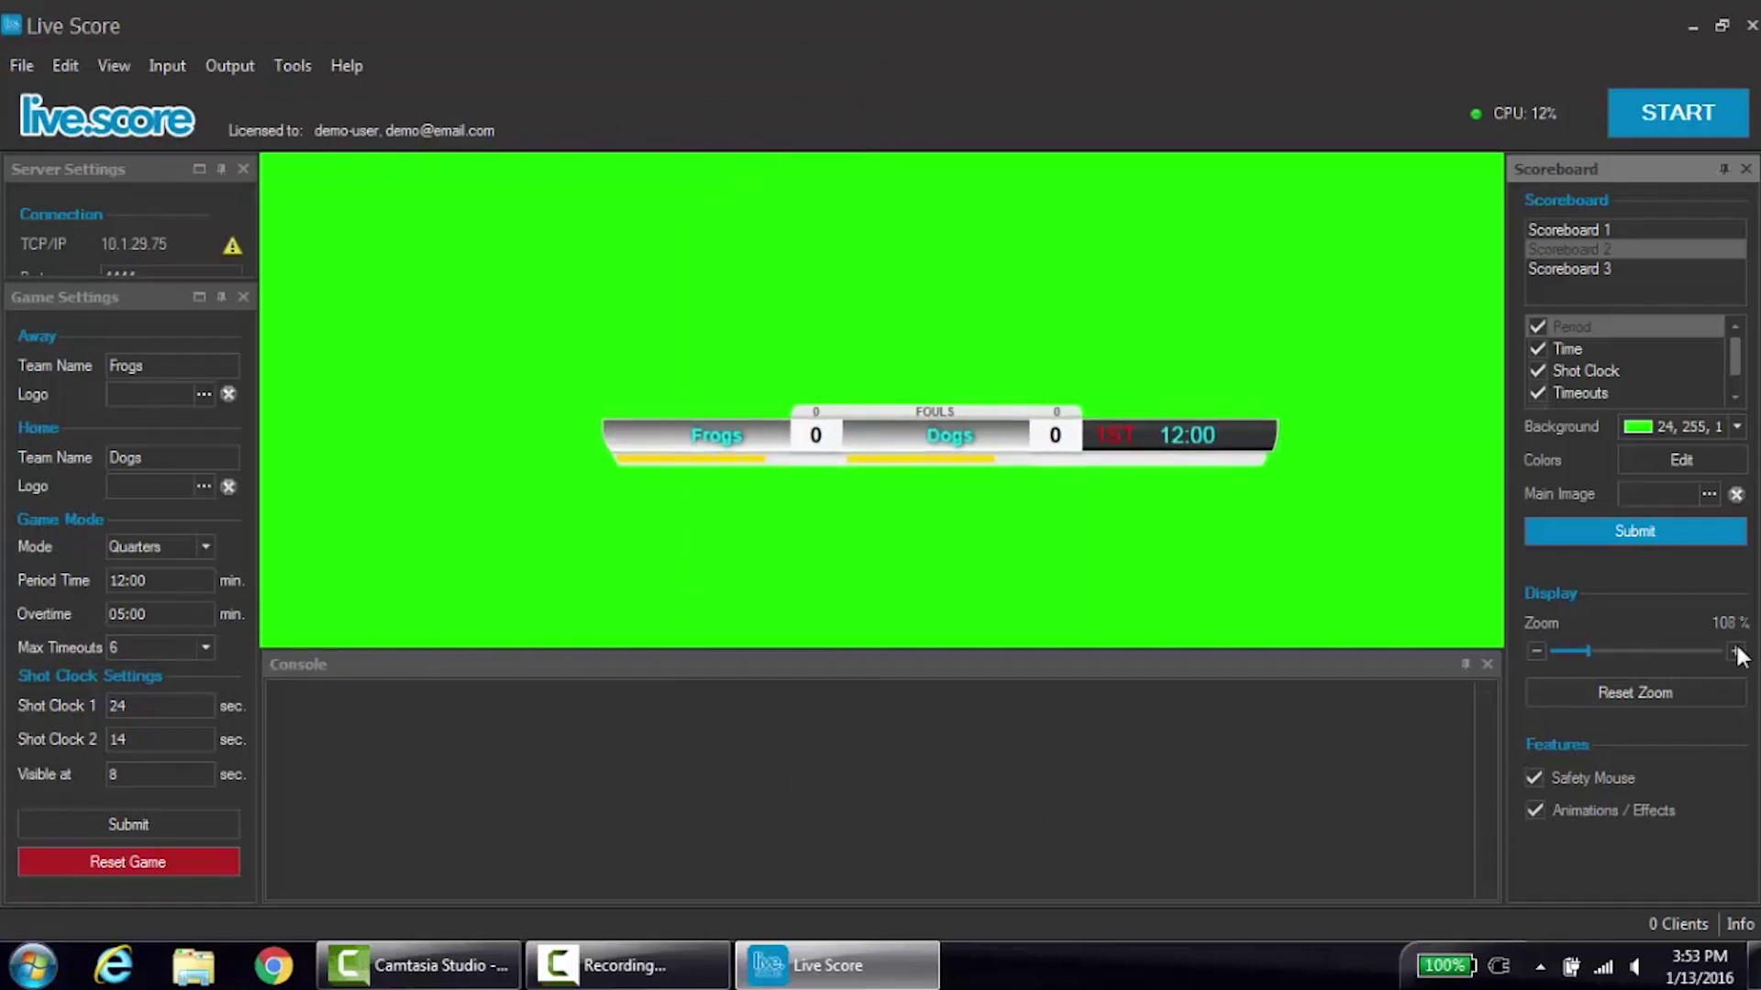
{"action": "left_click", "coordinate": [1735, 651]}
{"action": "left_click", "coordinate": [1734, 651]}
{"action": "left_click", "coordinate": [1735, 651]}
{"action": "left_click", "coordinate": [1735, 651]}
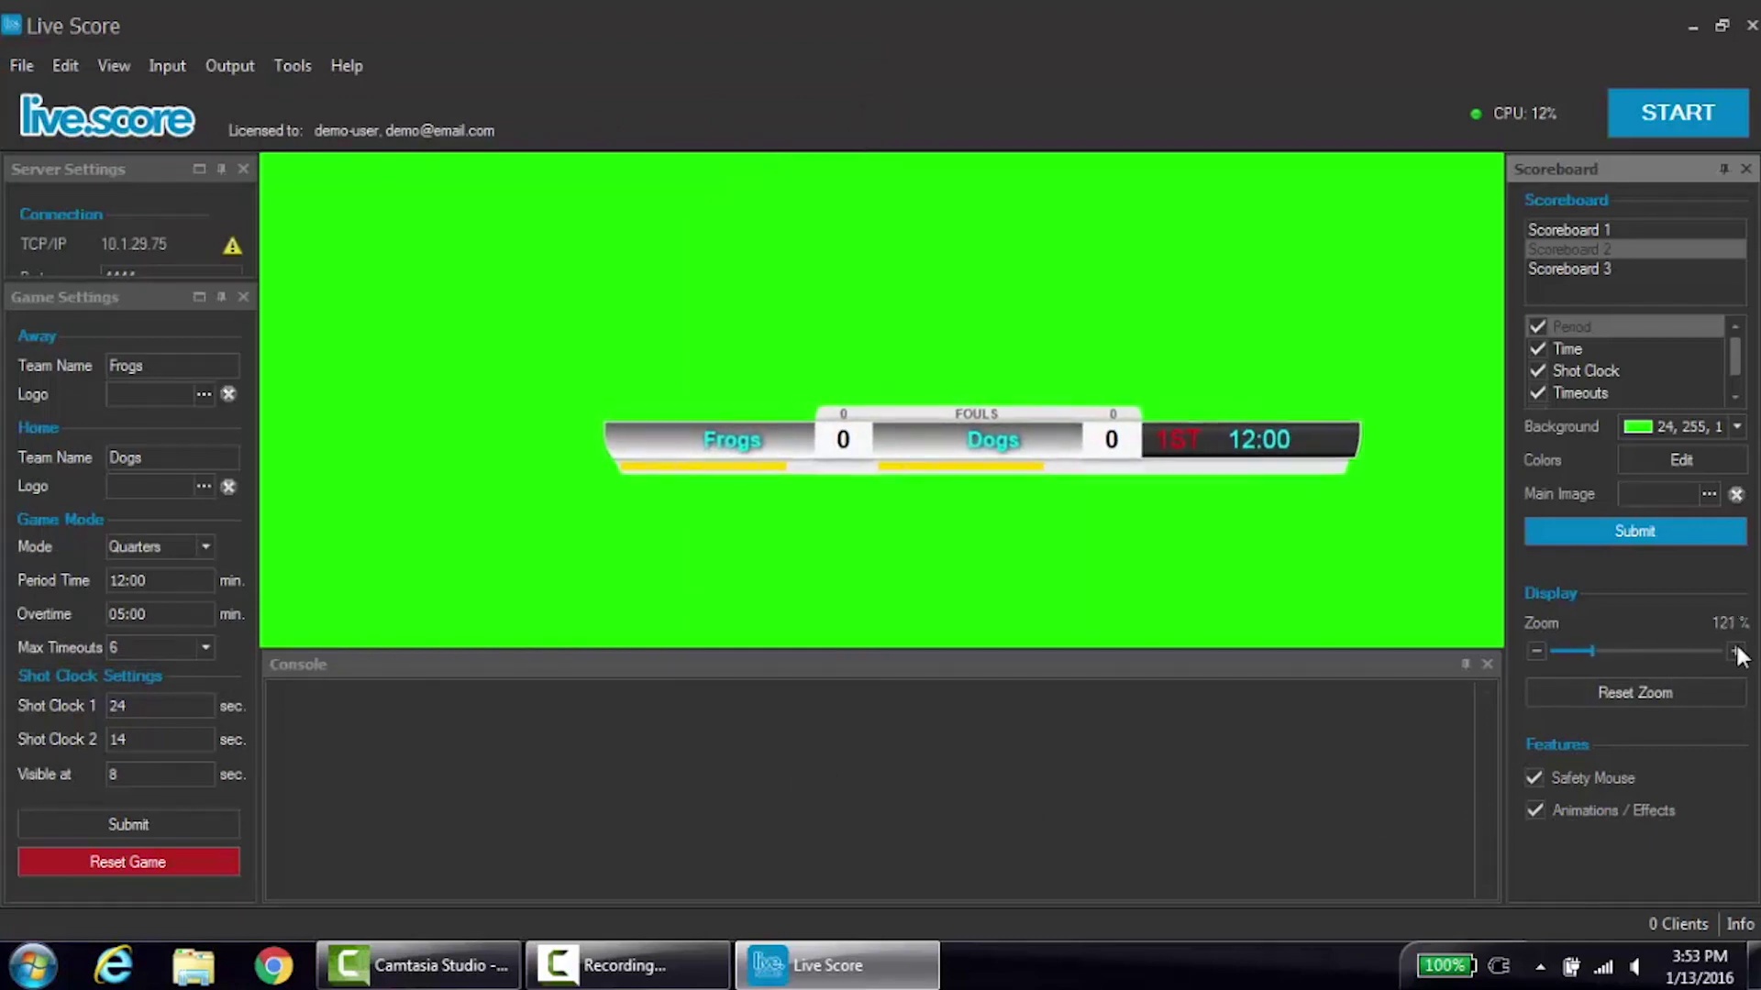
{"action": "left_click", "coordinate": [1537, 651]}
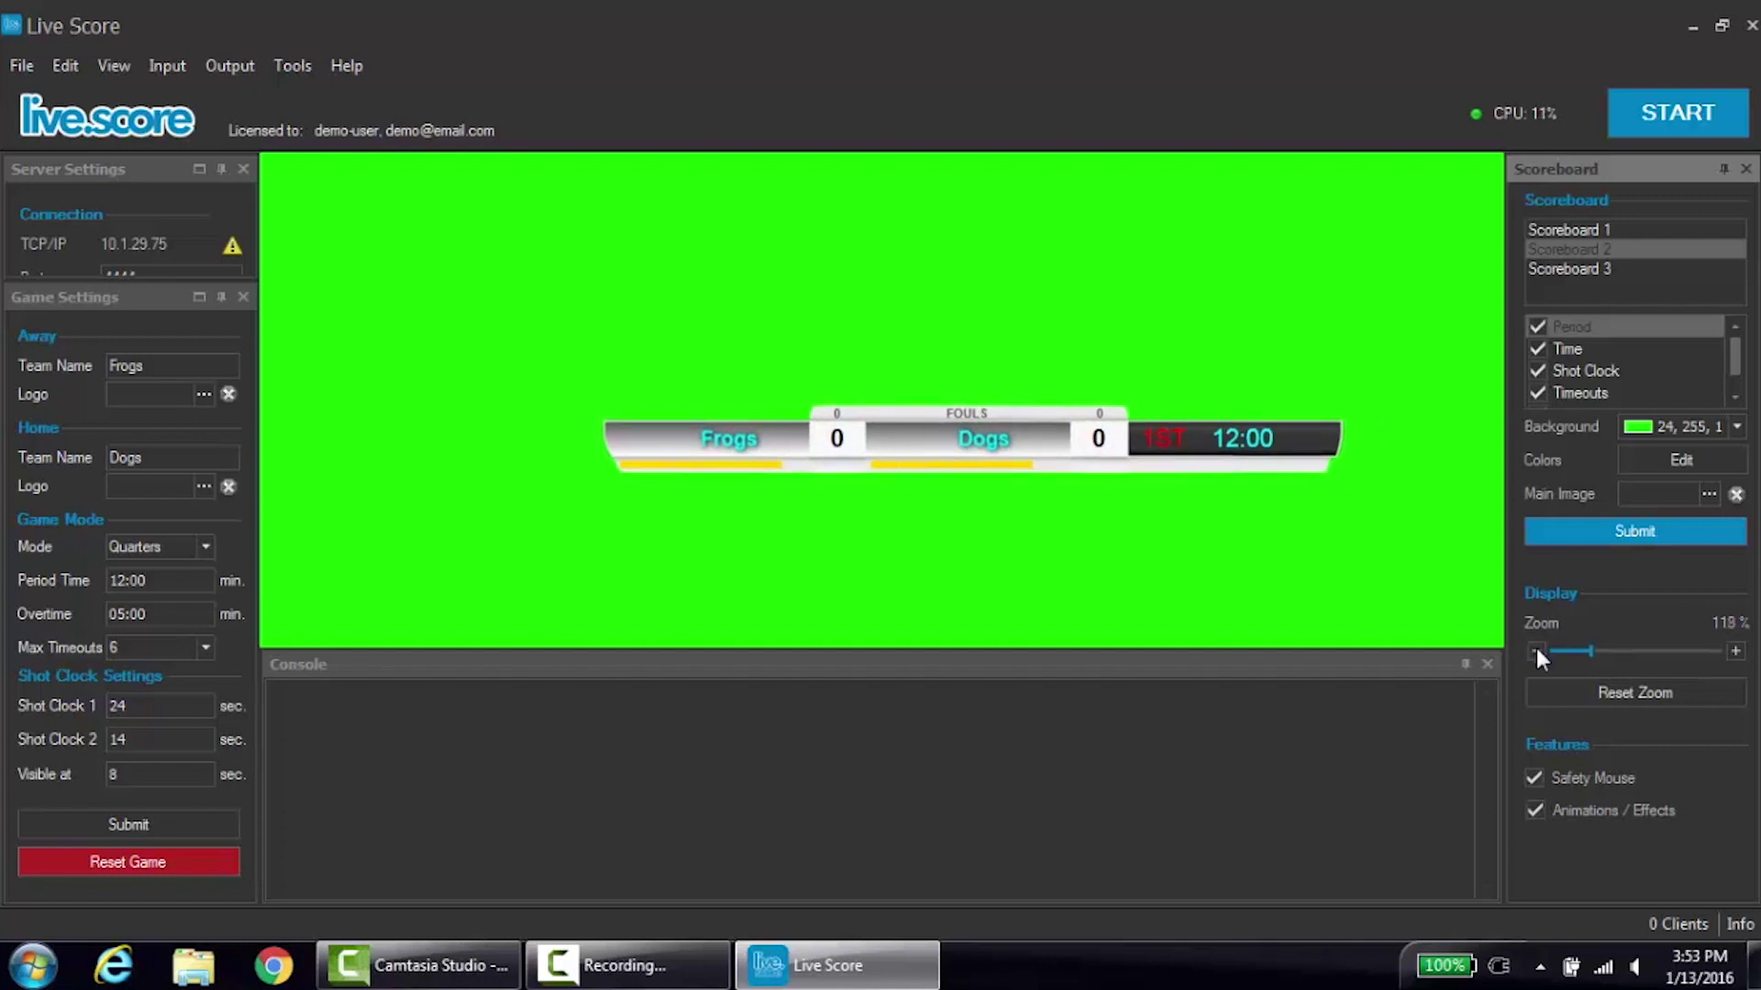
{"action": "left_click", "coordinate": [1536, 651]}
{"action": "left_click", "coordinate": [1537, 651]}
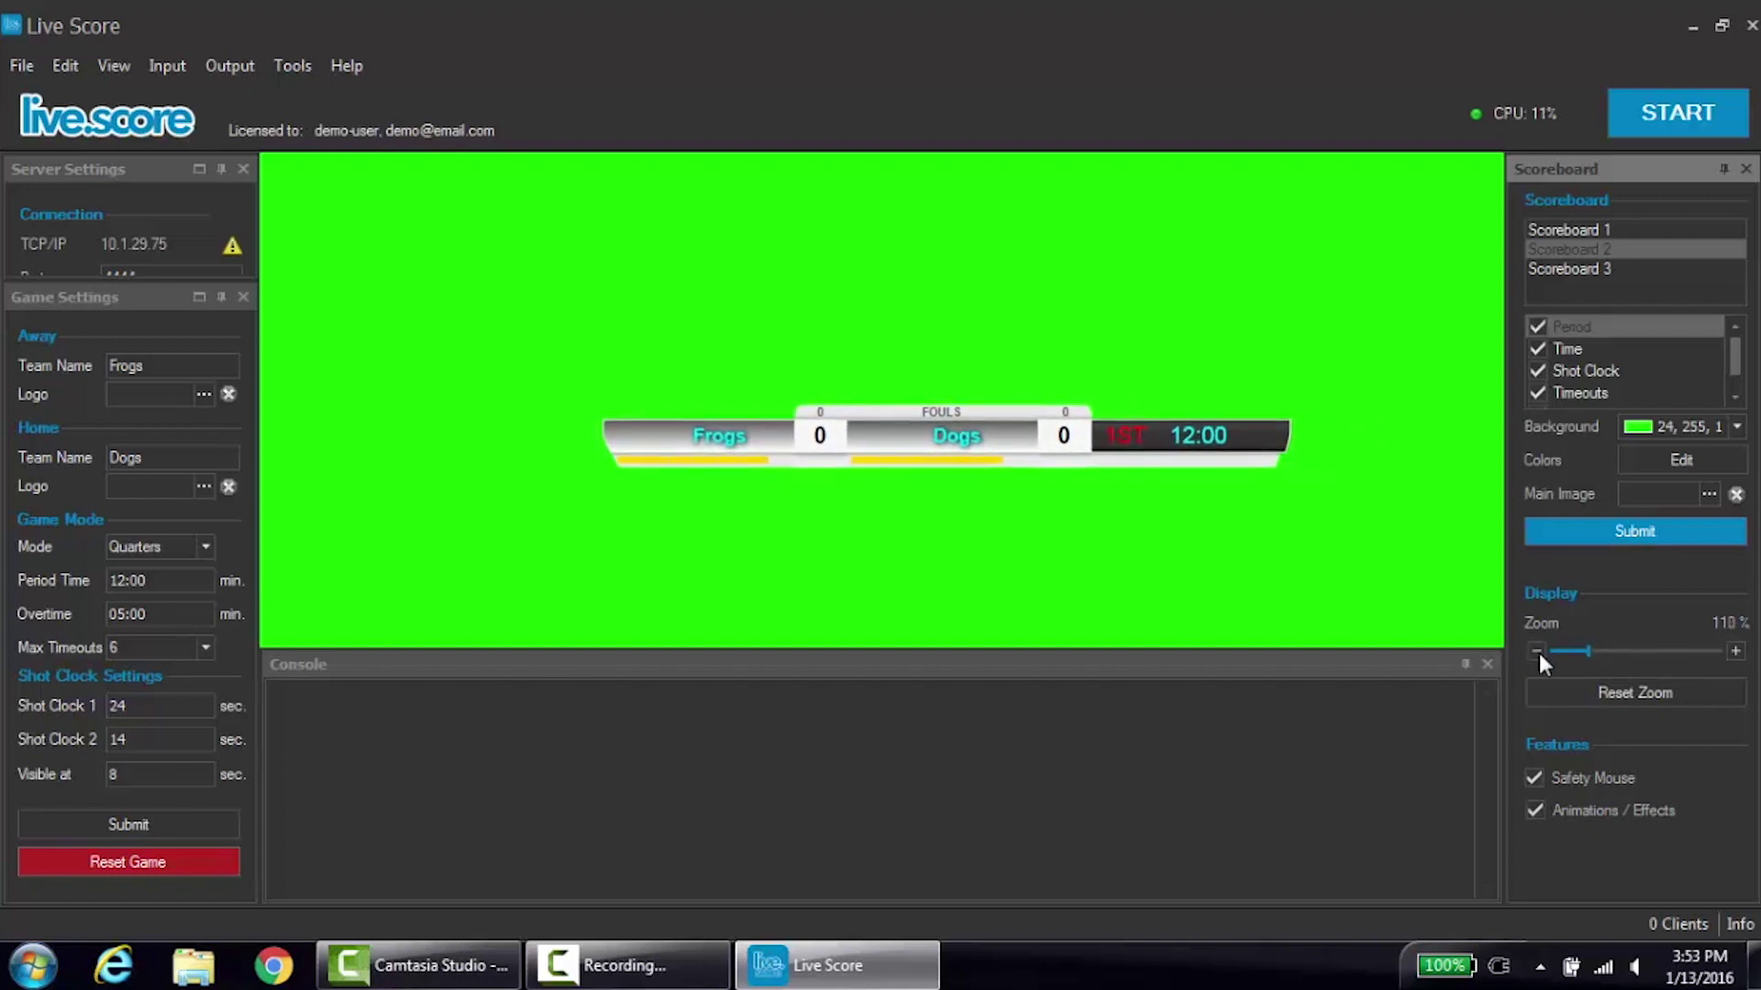
Reset zoom to 100%, toggle the Safety Mouse and Animations / Effects options, and start the scoreboard.
{"action": "left_click", "coordinate": [1591, 690]}
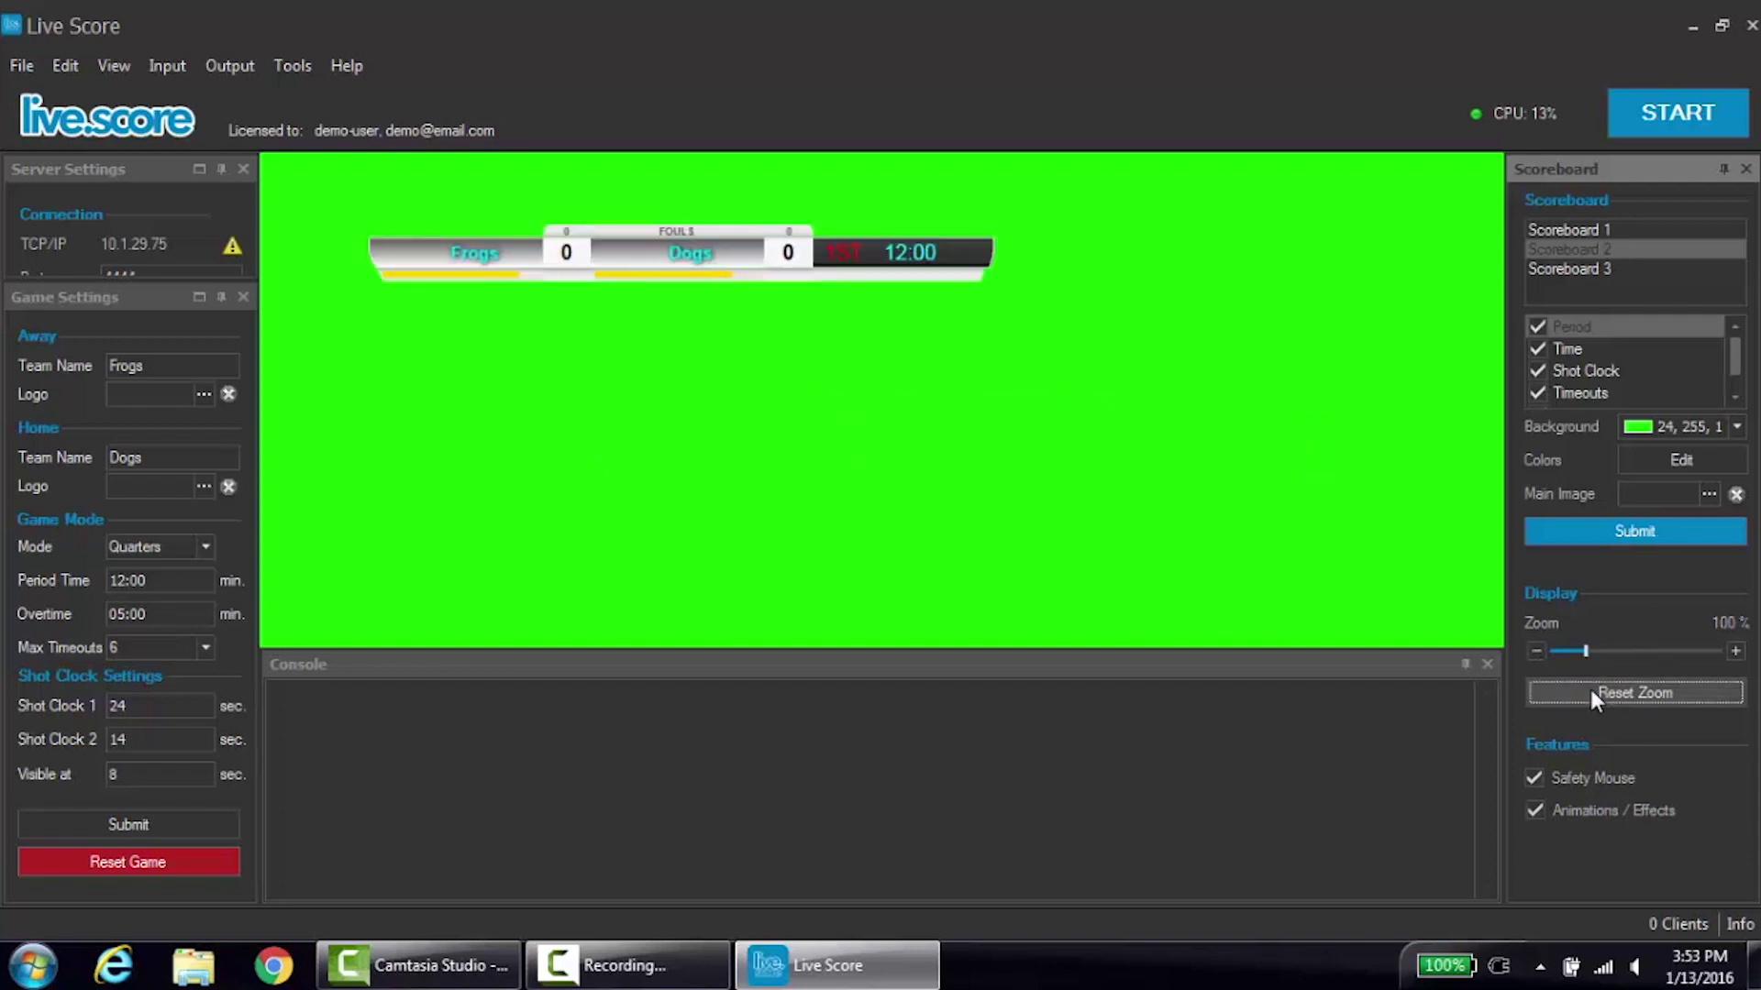
{"action": "left_click", "coordinate": [1529, 778]}
{"action": "left_click", "coordinate": [1536, 812]}
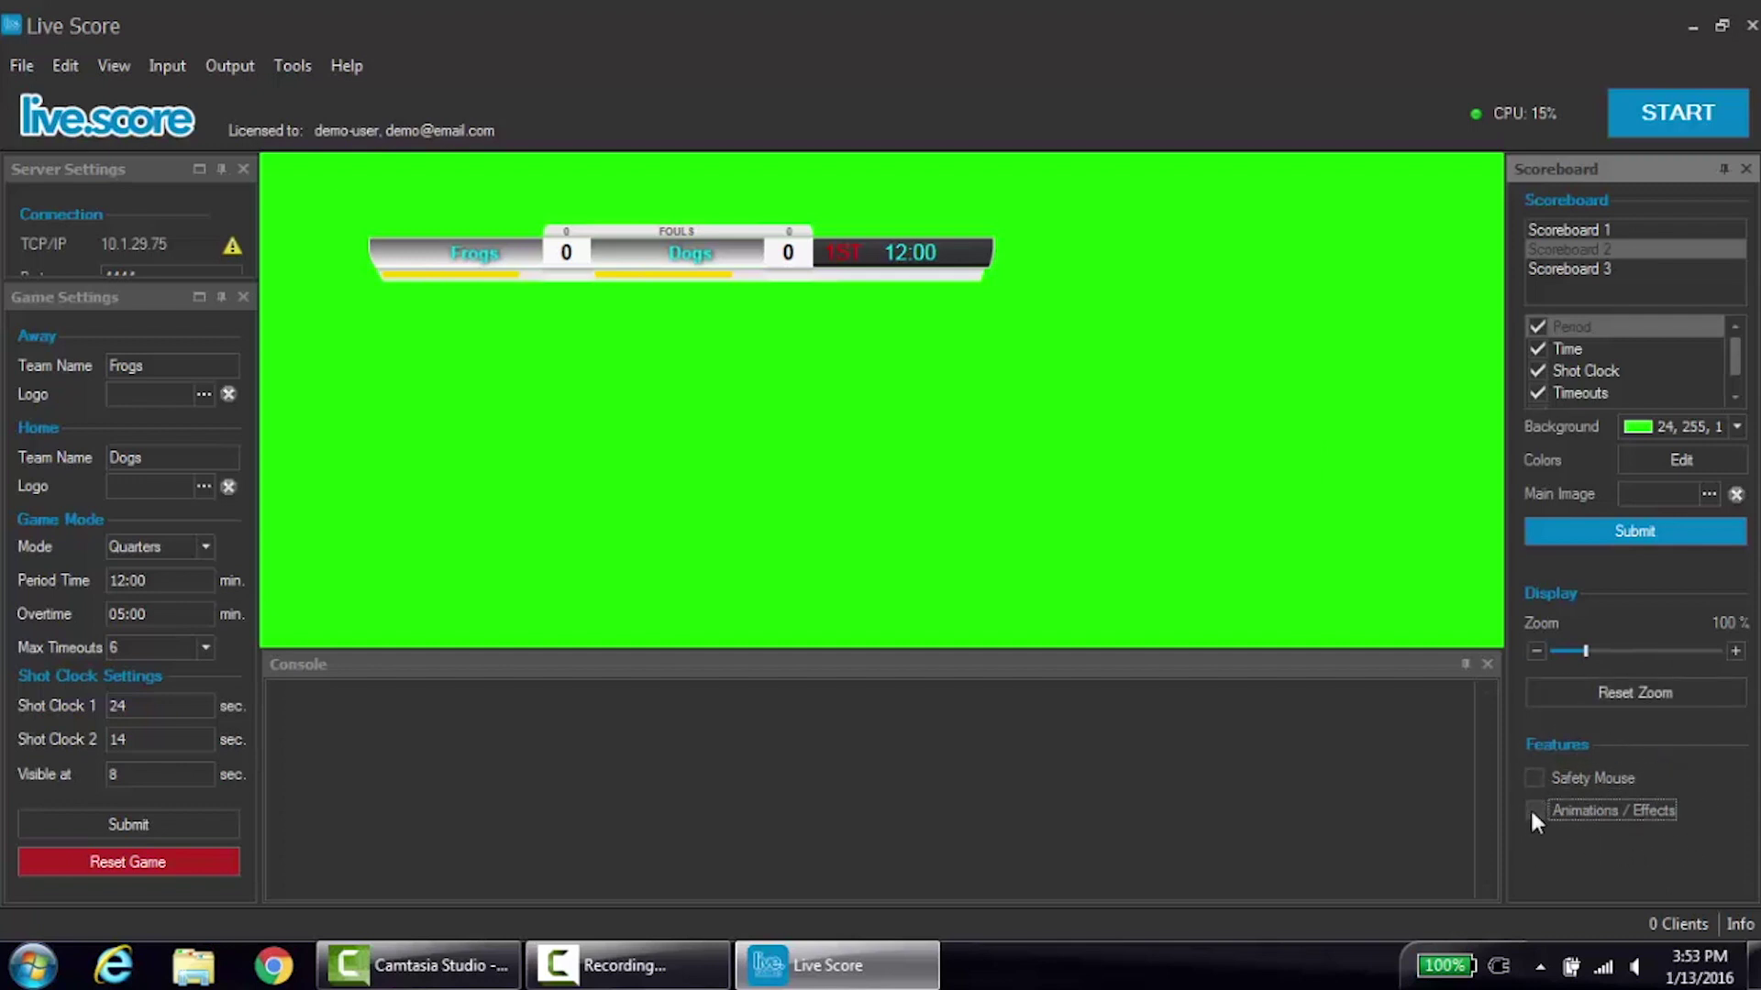
{"action": "left_click", "coordinate": [1531, 778]}
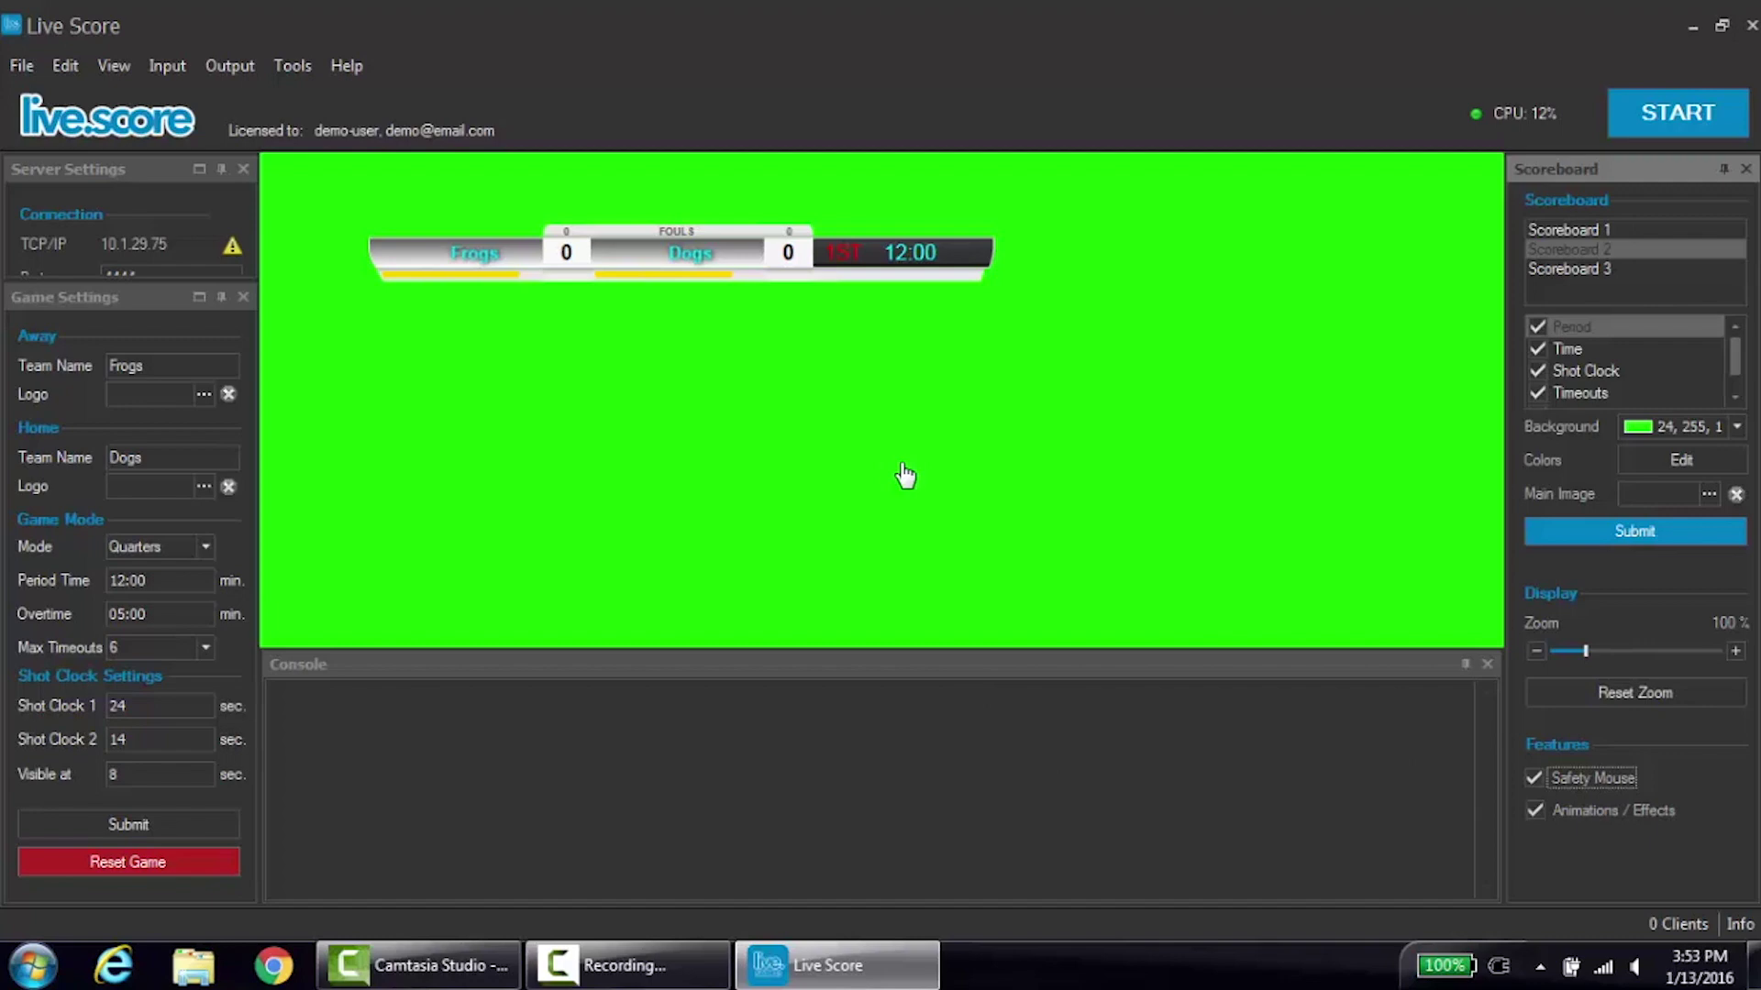
{"action": "left_click", "coordinate": [1671, 119]}
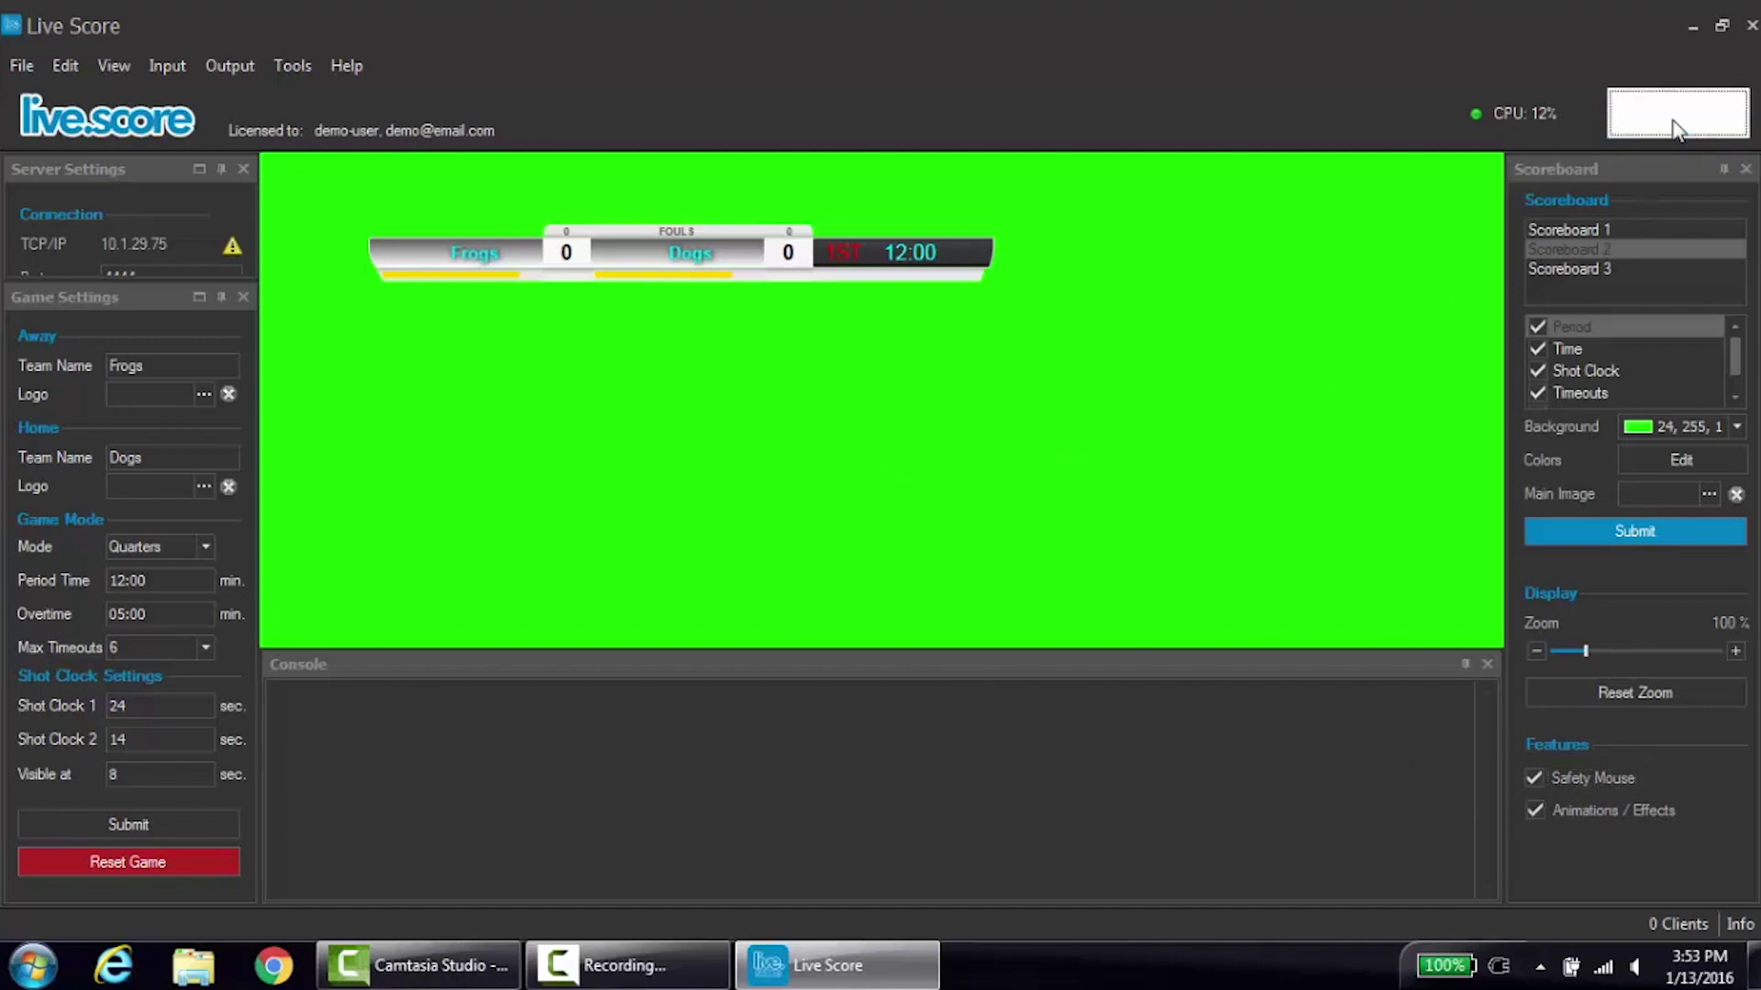